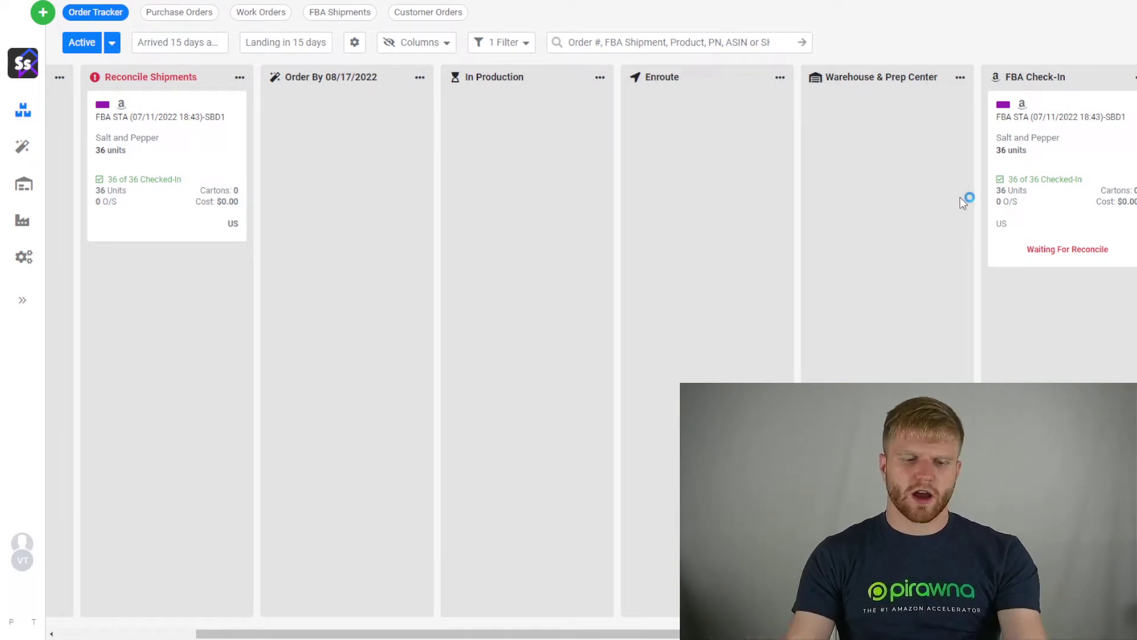
Review the order tracker board and open the Training Warehouse vendor's details.
{"action": "left_click_drag", "start_coordinate": [669, 634], "coordinate": [456, 604]}
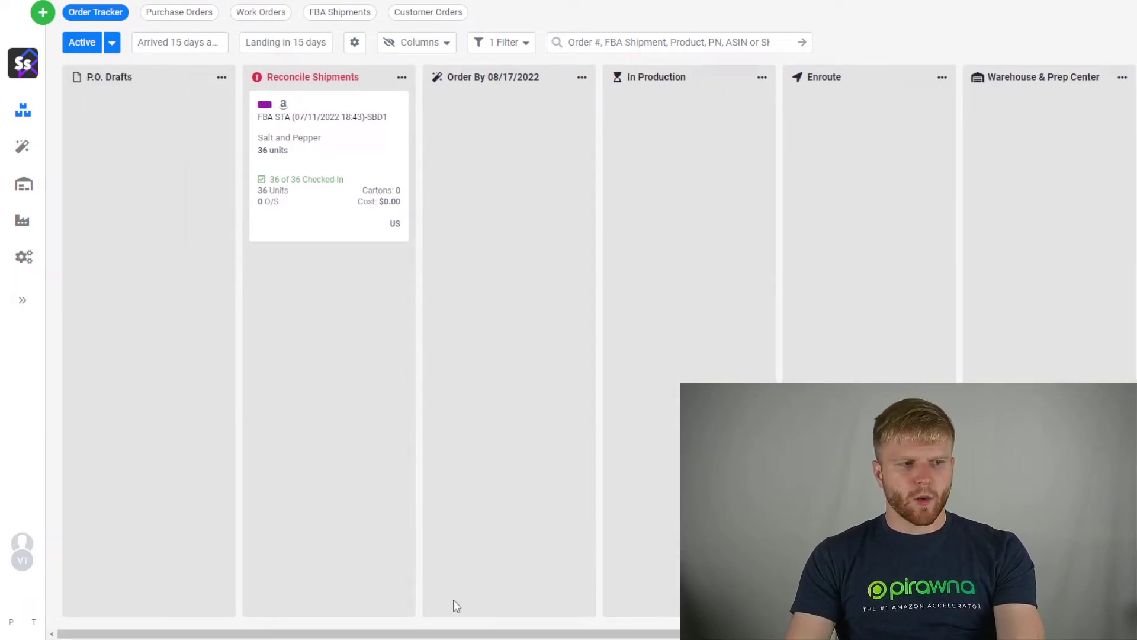
{"action": "left_click", "coordinate": [33, 223]}
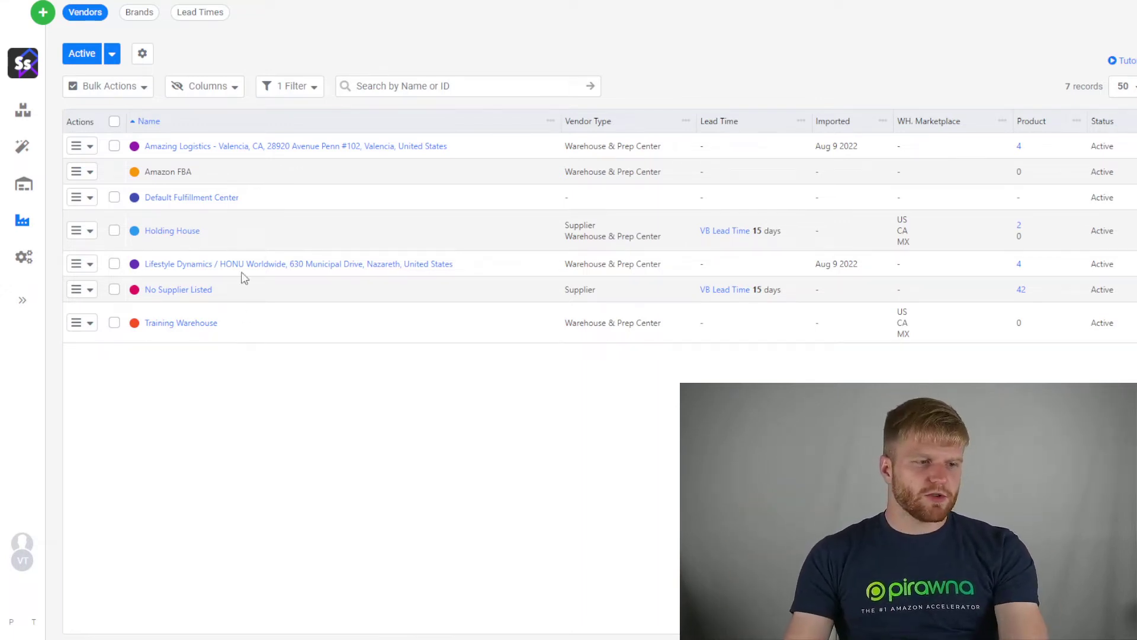
{"action": "left_click", "coordinate": [190, 325]}
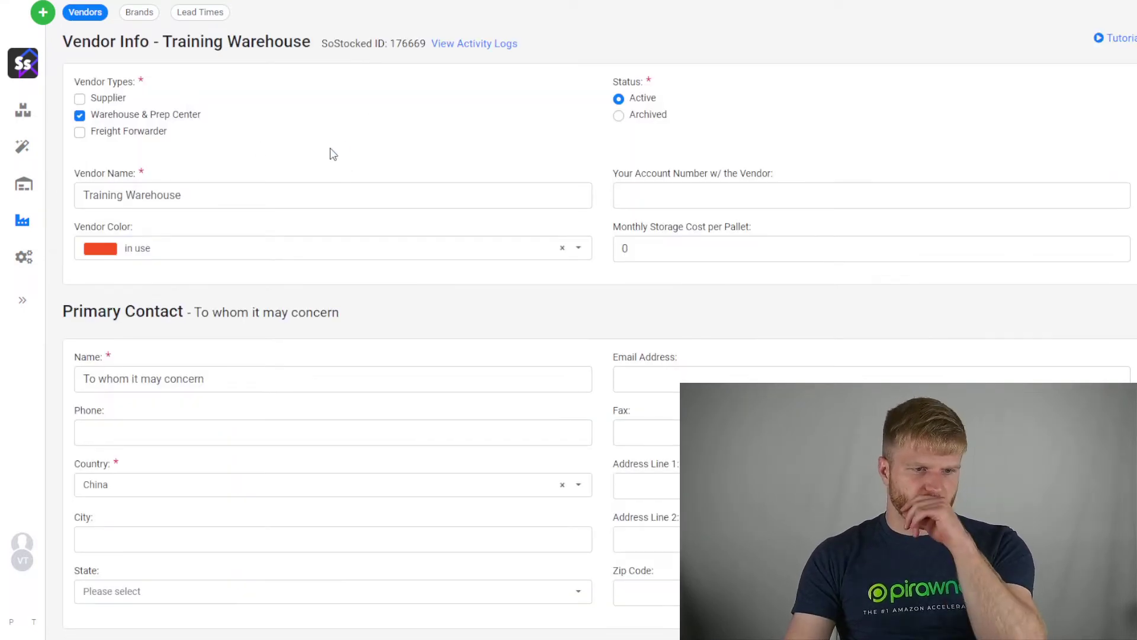
View the stages and assigned suppliers of the VB Lead Time, and return to the vendor list.
{"action": "left_click", "coordinate": [210, 20]}
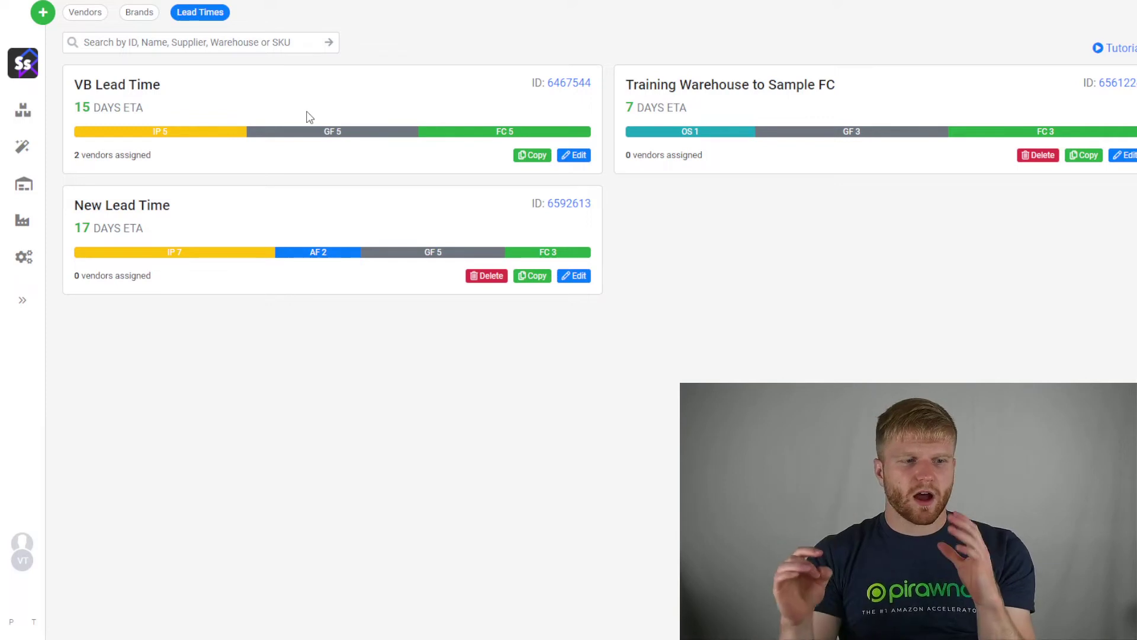
{"action": "left_click", "coordinate": [577, 155]}
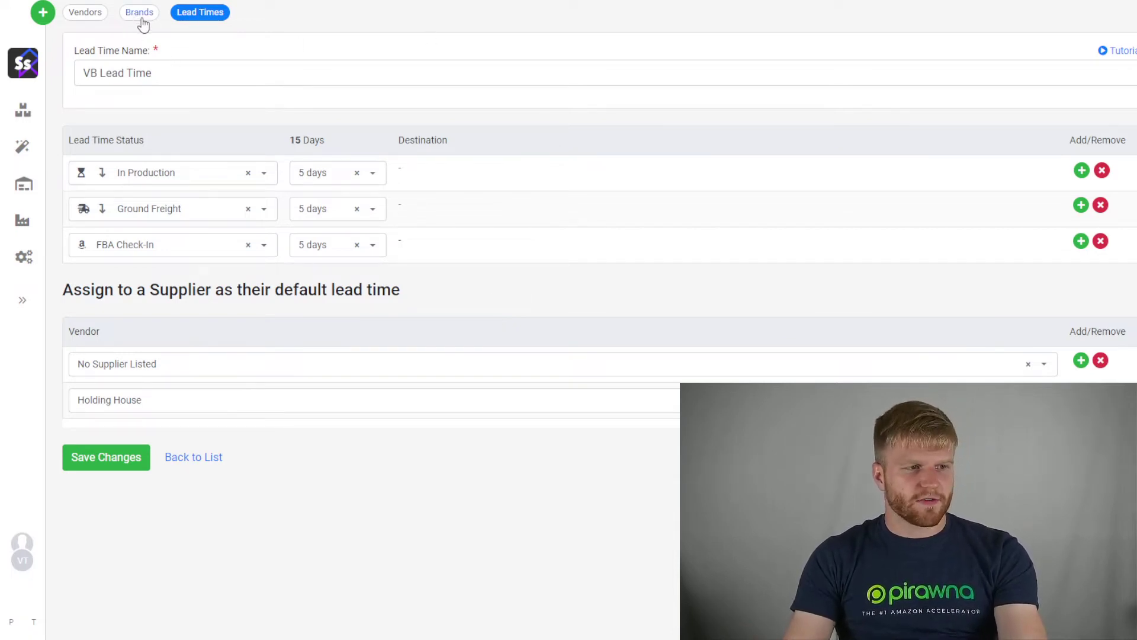
{"action": "left_click", "coordinate": [96, 16]}
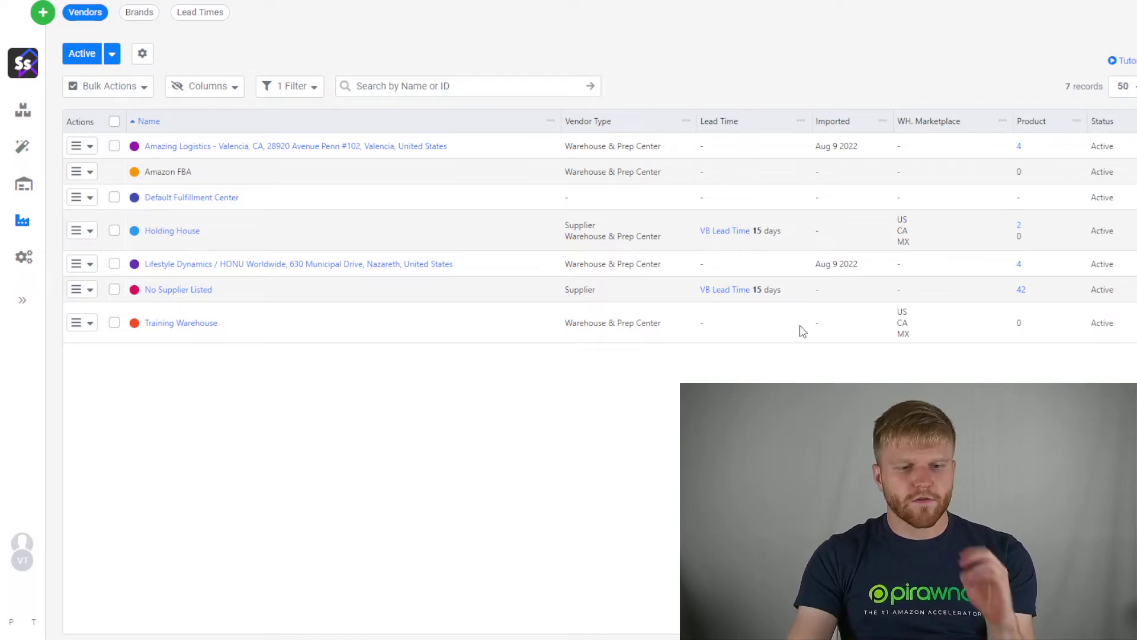
Open the forecasts by supplier and examine the Cocktail Shaker's ETA, stock-out estimate and past daily sales velocities.
{"action": "left_click", "coordinate": [28, 154]}
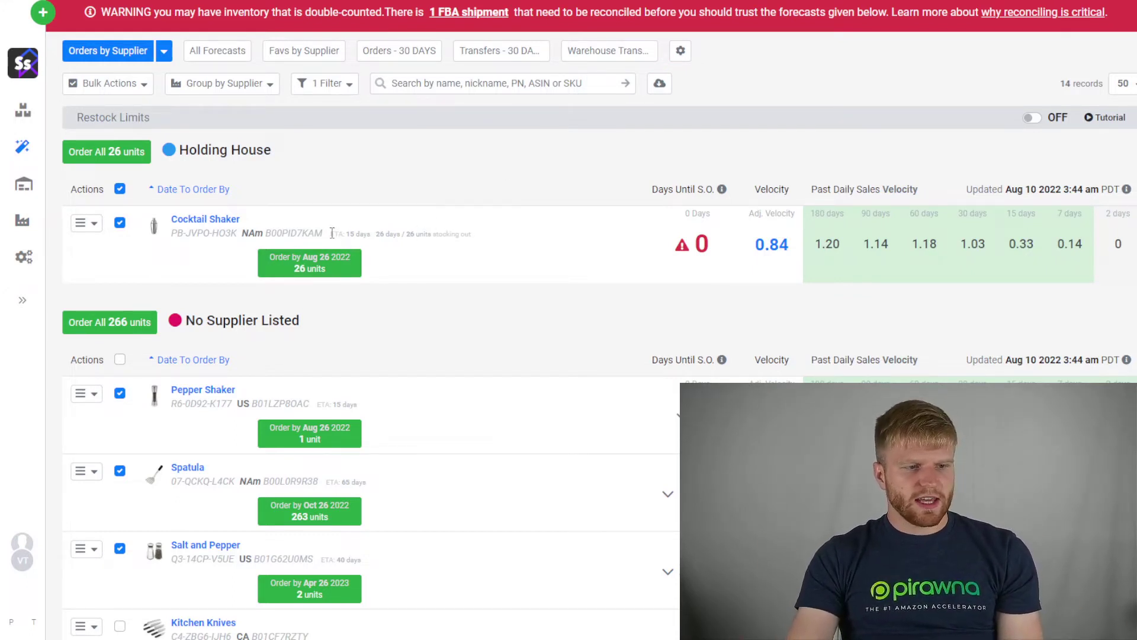
{"action": "left_click_drag", "start_coordinate": [333, 233], "coordinate": [375, 240]}
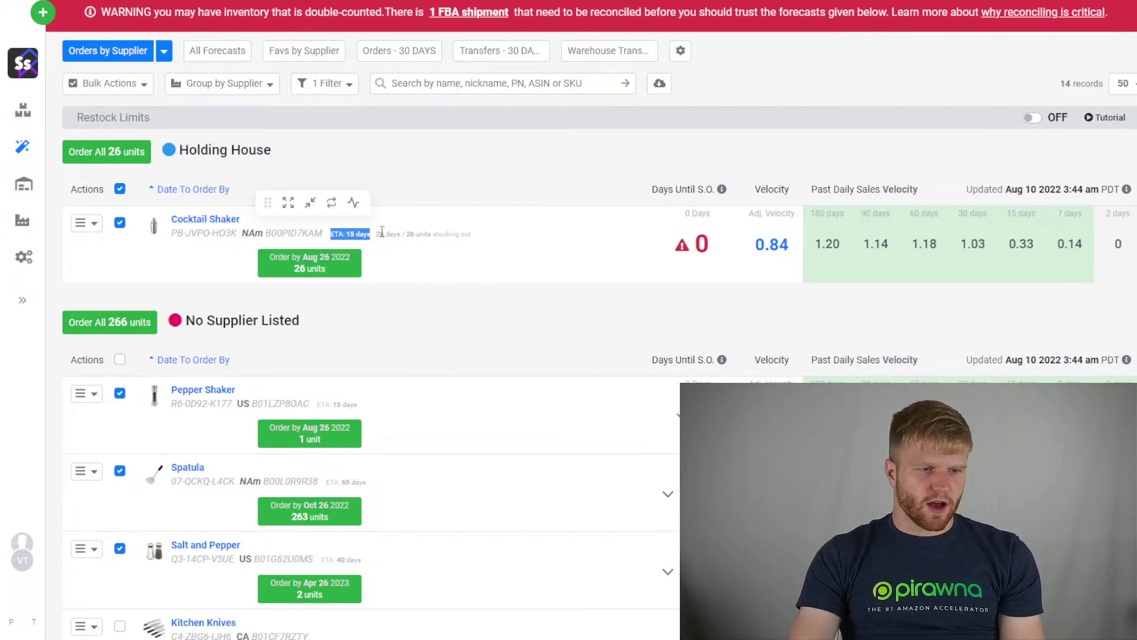
{"action": "left_click_drag", "start_coordinate": [378, 232], "coordinate": [482, 244]}
{"action": "left_click", "coordinate": [489, 250]}
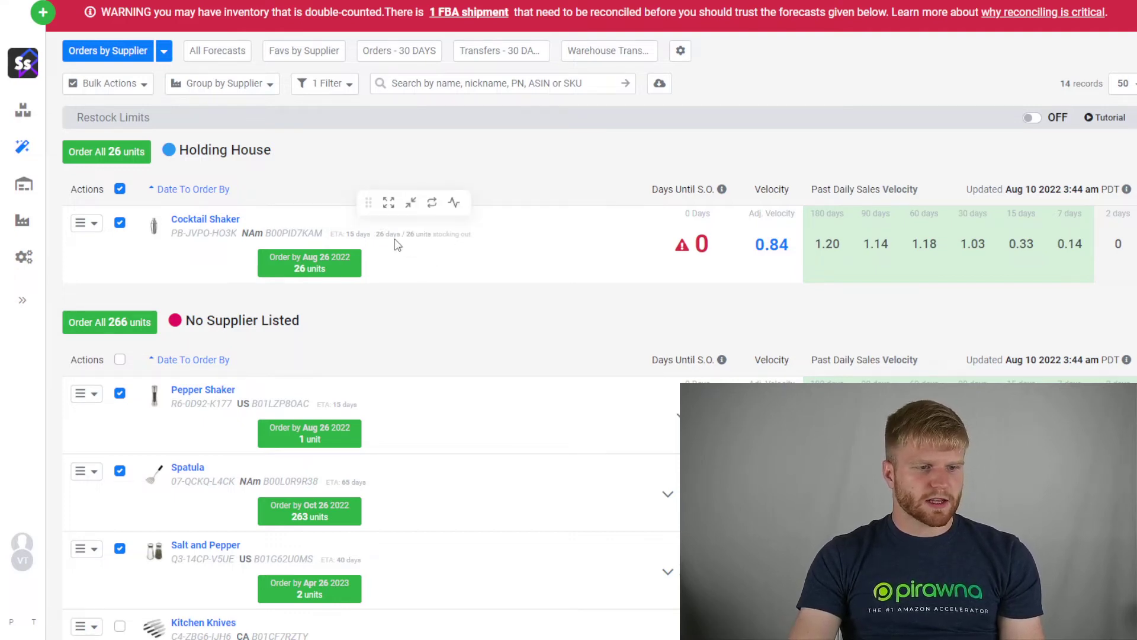
{"action": "left_click_drag", "start_coordinate": [394, 236], "coordinate": [481, 244]}
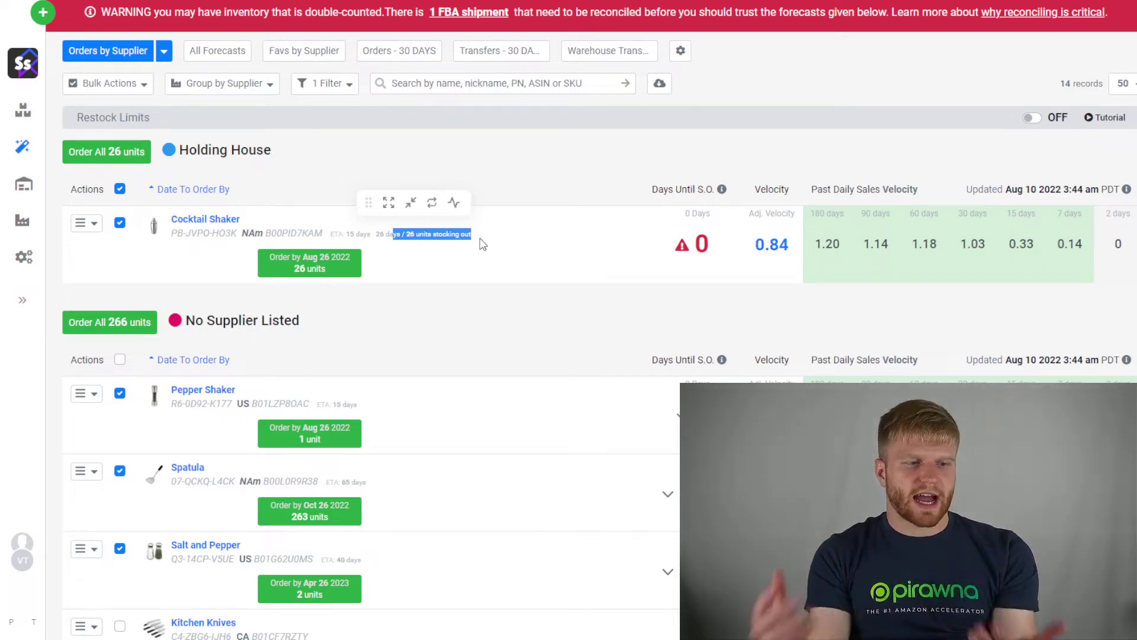
{"action": "left_click", "coordinate": [376, 237]}
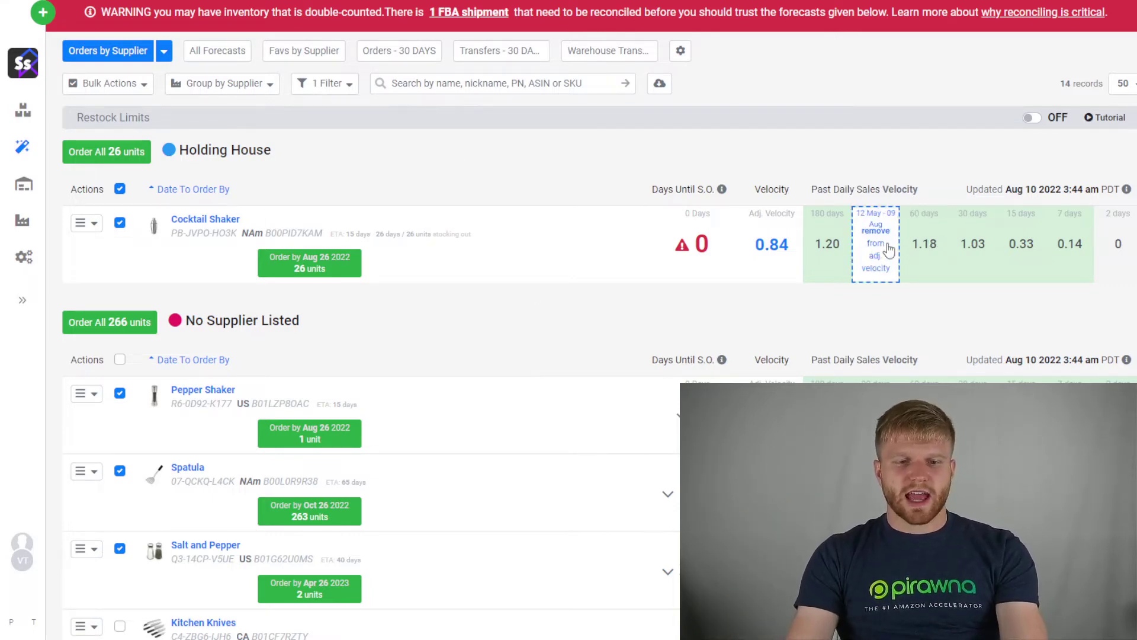
{"action": "mouse_move", "coordinate": [882, 274]}
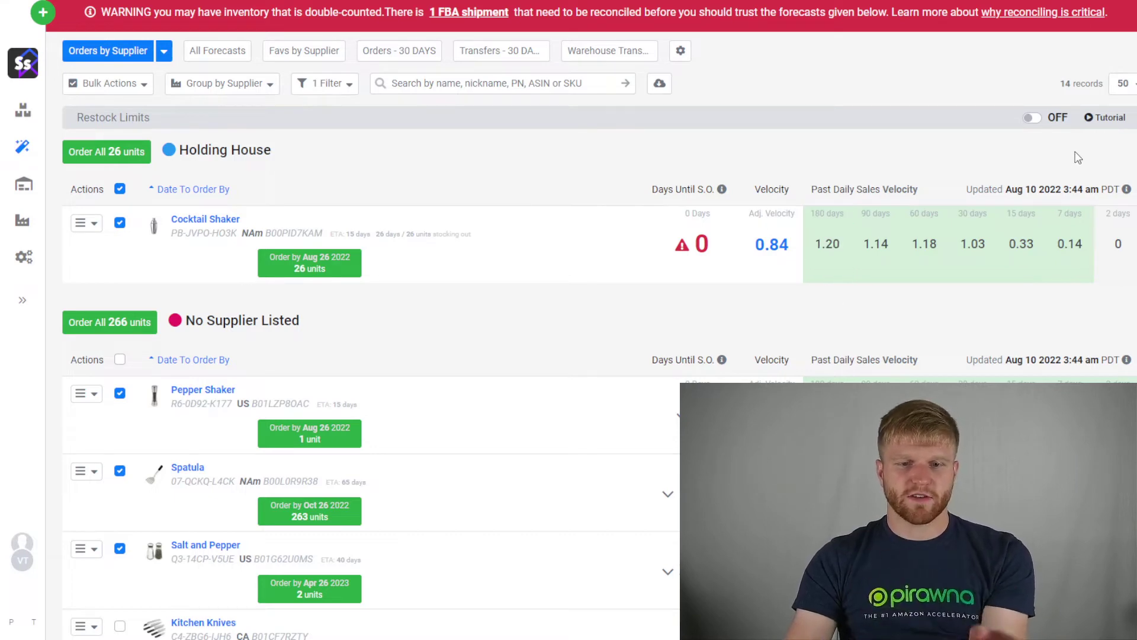
{"action": "mouse_move", "coordinate": [928, 268]}
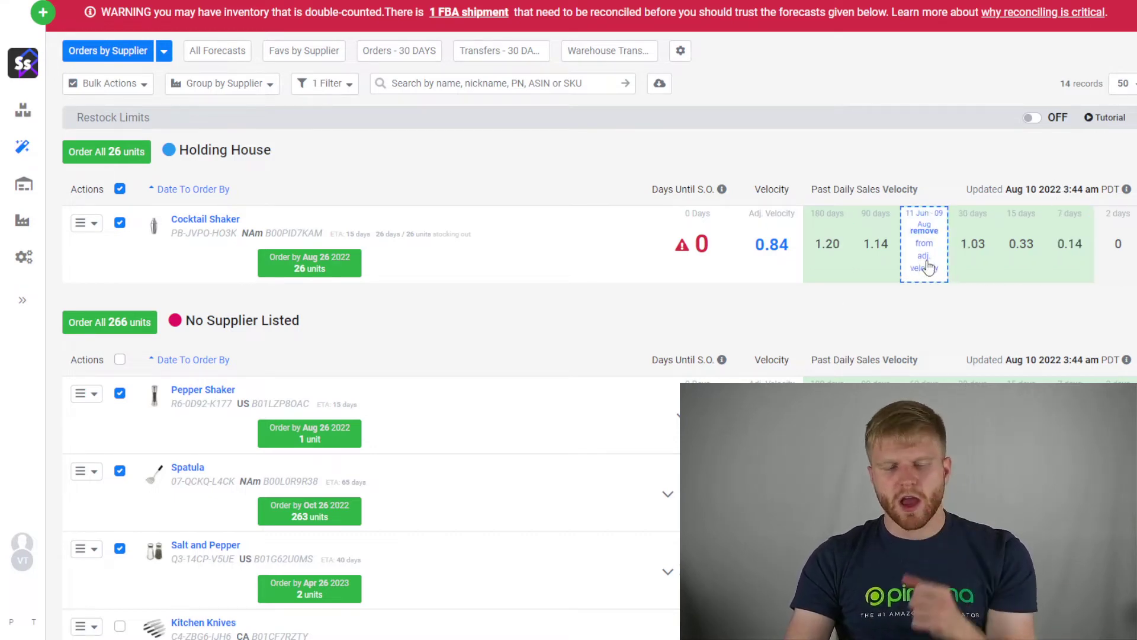
{"action": "mouse_move", "coordinate": [843, 252]}
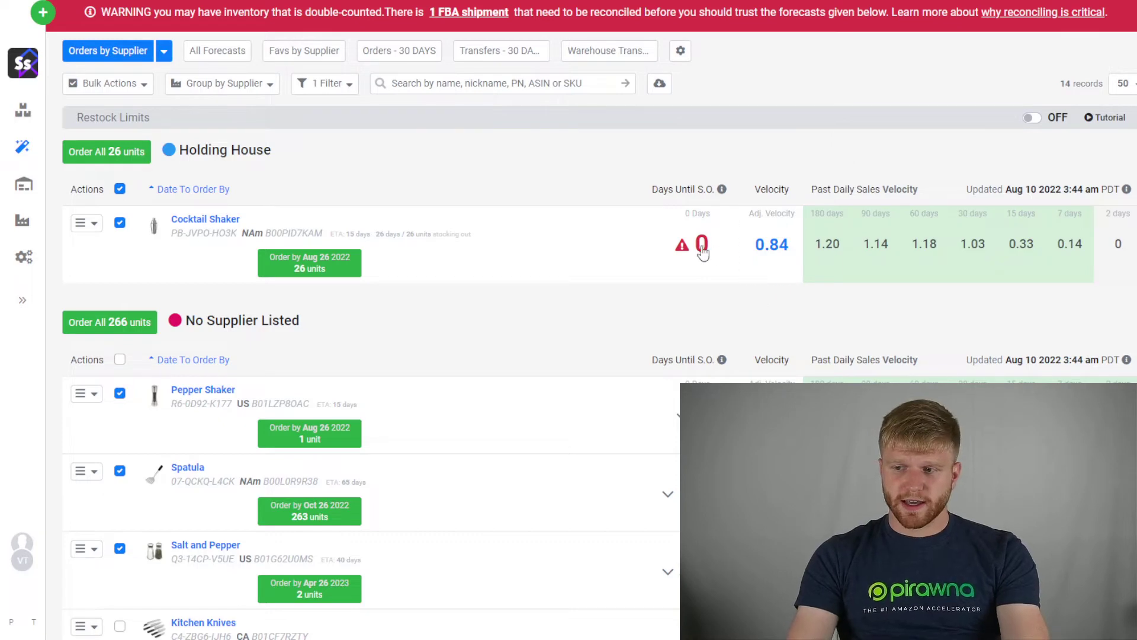
Examine the Spatula's ETA, suggested order and sales velocities under No Supplier Listed.
{"action": "scroll", "coordinate": [702, 252], "scroll_direction": "down", "scroll_amount": 3}
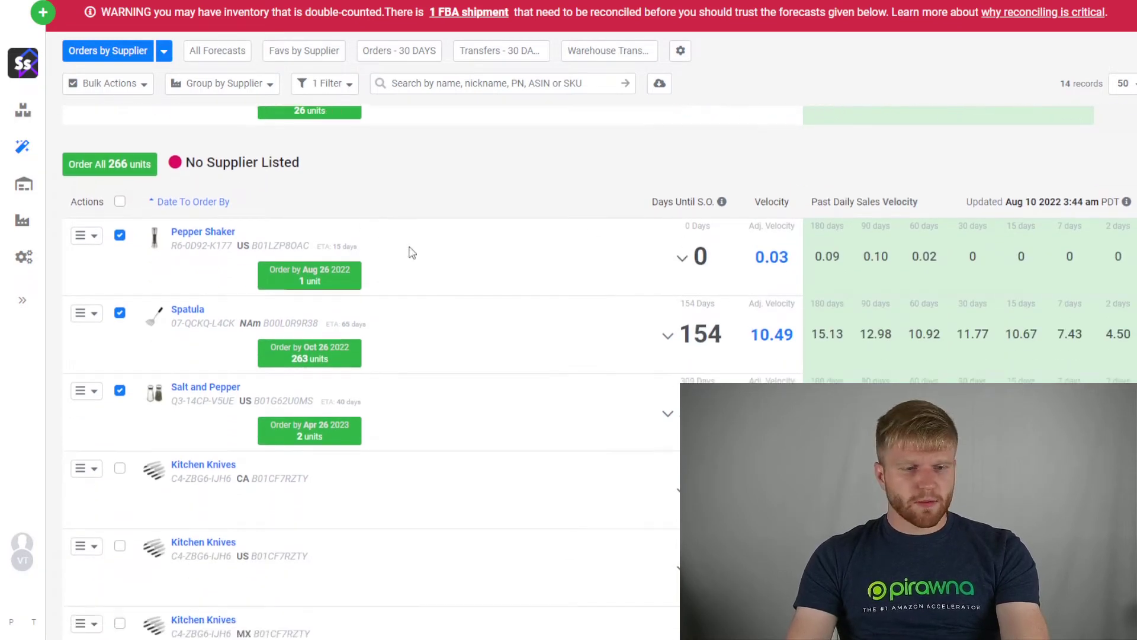
{"action": "scroll", "coordinate": [412, 253], "scroll_direction": "down", "scroll_amount": 1}
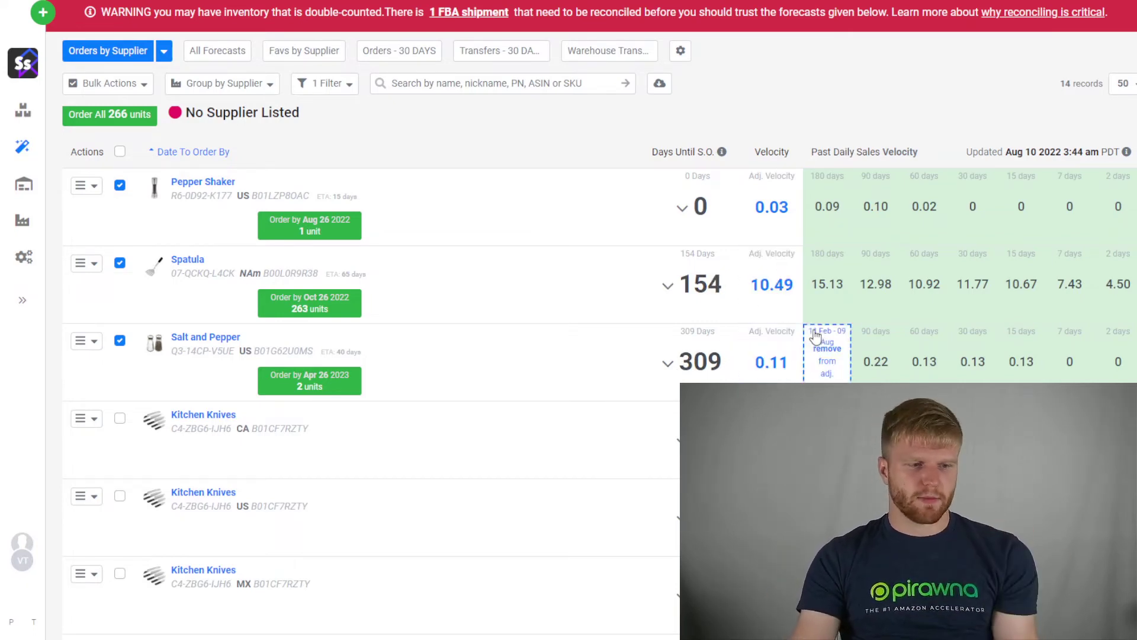
{"action": "left_click_drag", "start_coordinate": [369, 275], "coordinate": [328, 274]}
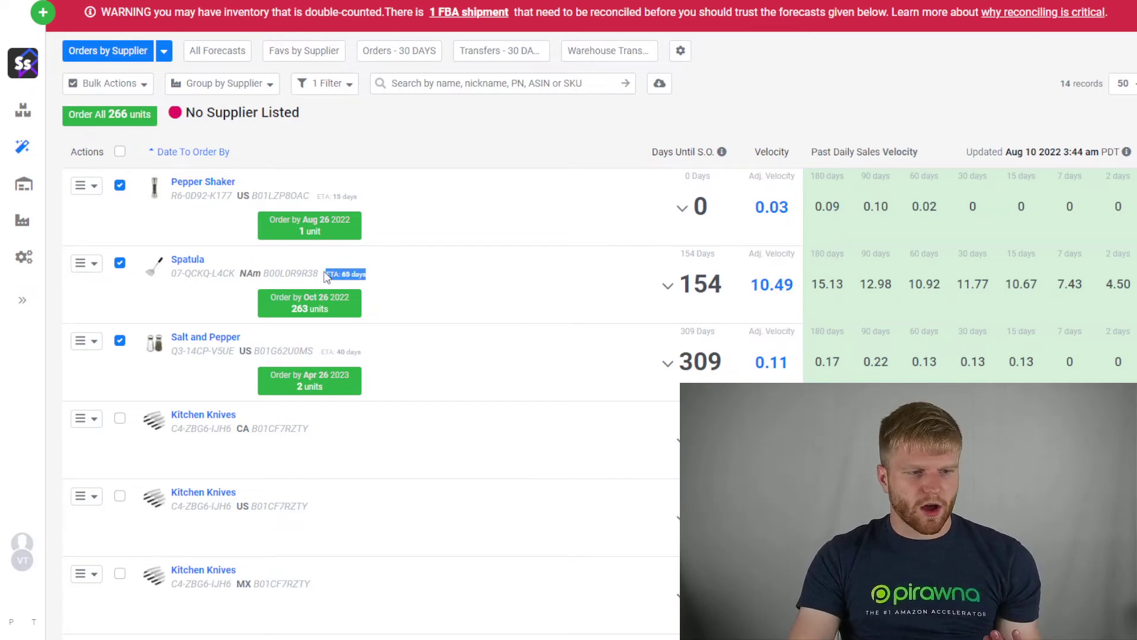
{"action": "left_click", "coordinate": [436, 293]}
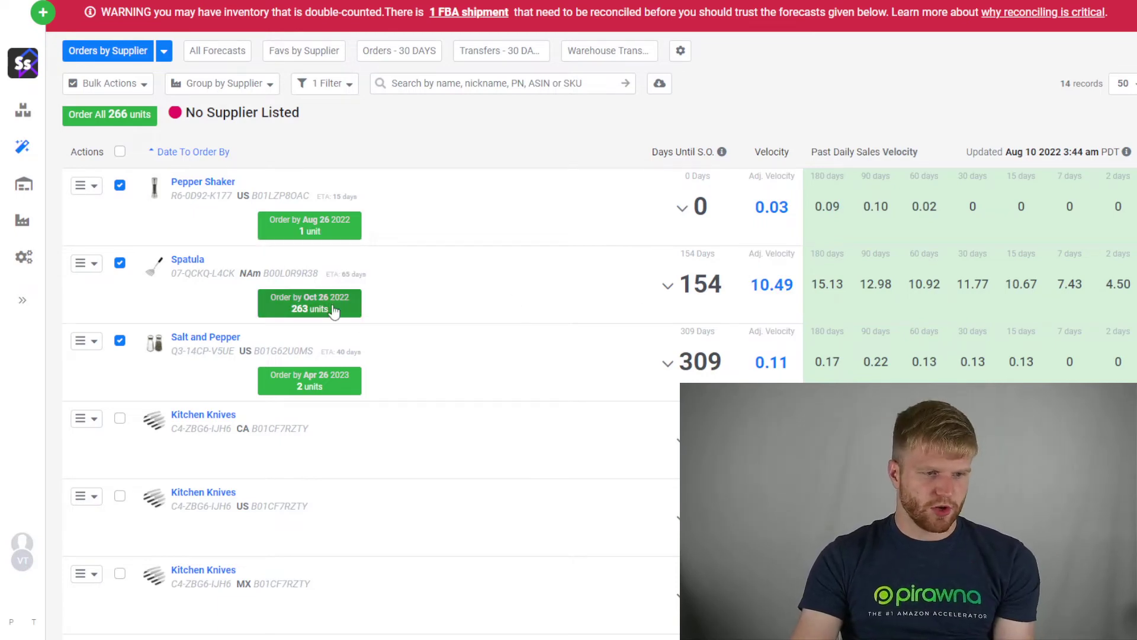
{"action": "mouse_move", "coordinate": [1087, 294]}
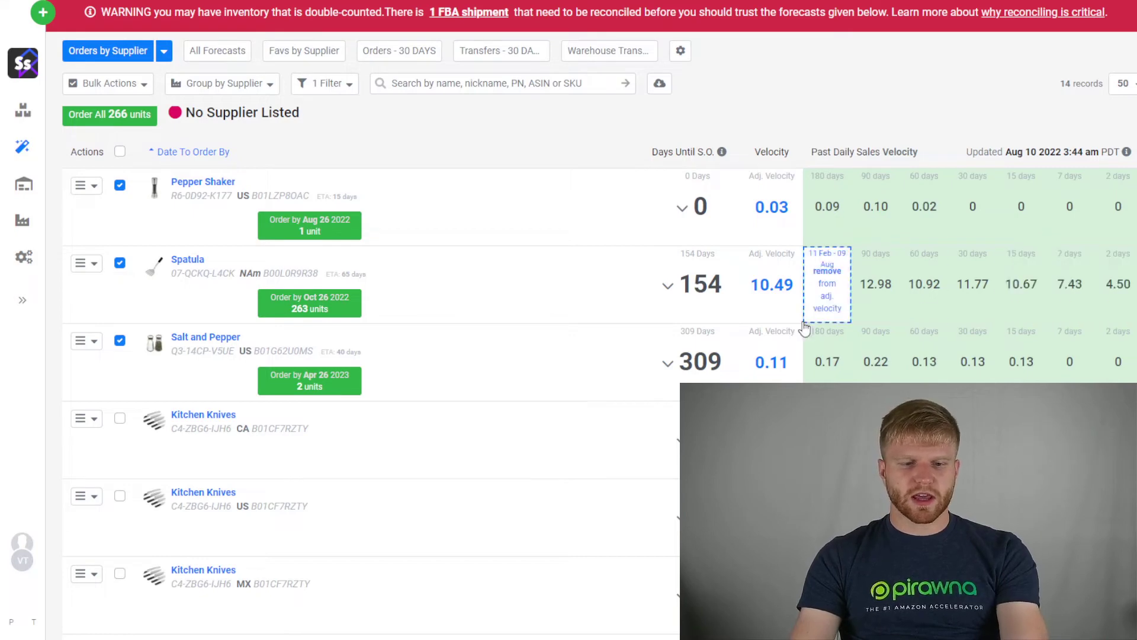
Look through the remaining product forecasts down to the end of the list and return to the Holding House group.
{"action": "scroll", "coordinate": [459, 320], "scroll_direction": "down", "scroll_amount": 8}
{"action": "scroll", "coordinate": [468, 296], "scroll_direction": "down", "scroll_amount": 1}
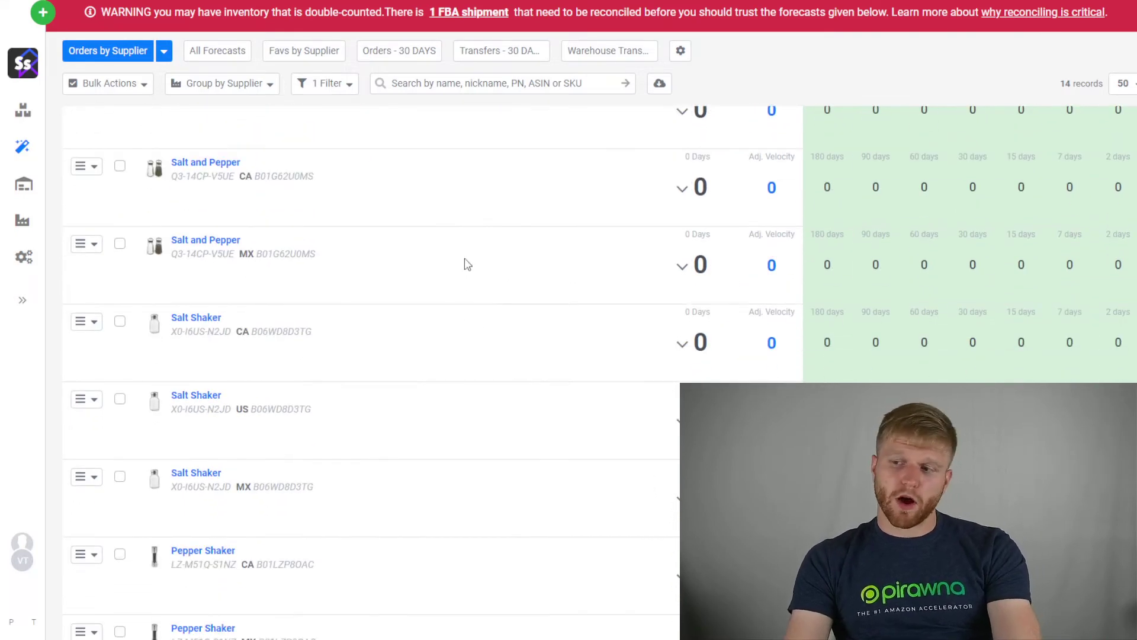
{"action": "scroll", "coordinate": [569, 239], "scroll_direction": "down", "scroll_amount": 2}
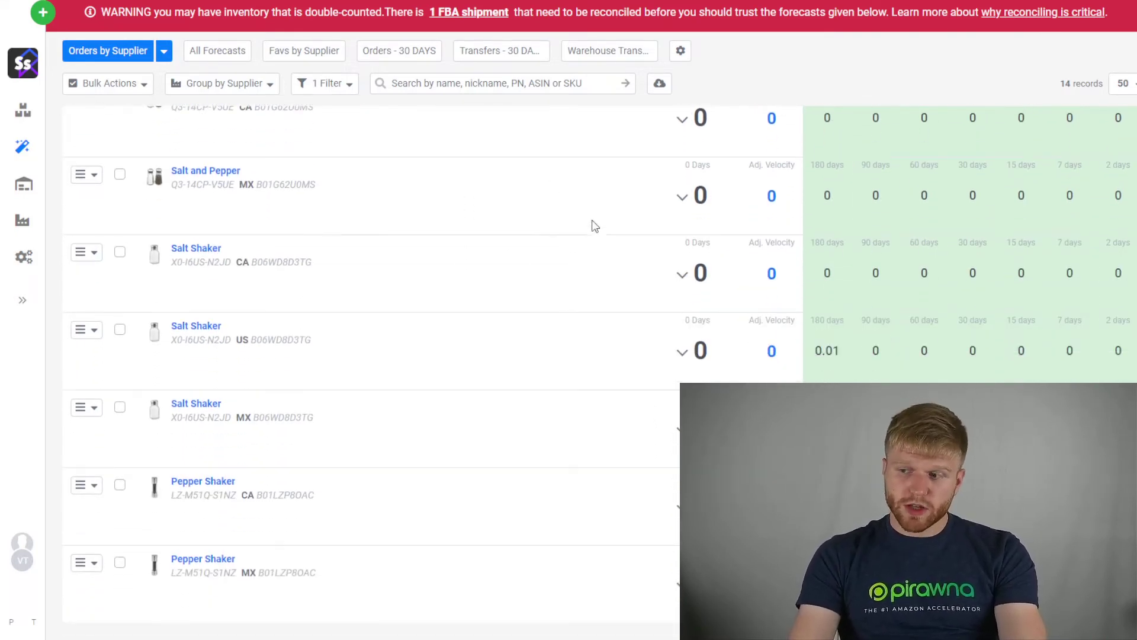
{"action": "scroll", "coordinate": [546, 279], "scroll_direction": "up", "scroll_amount": 11}
{"action": "scroll", "coordinate": [570, 309], "scroll_direction": "up", "scroll_amount": 3}
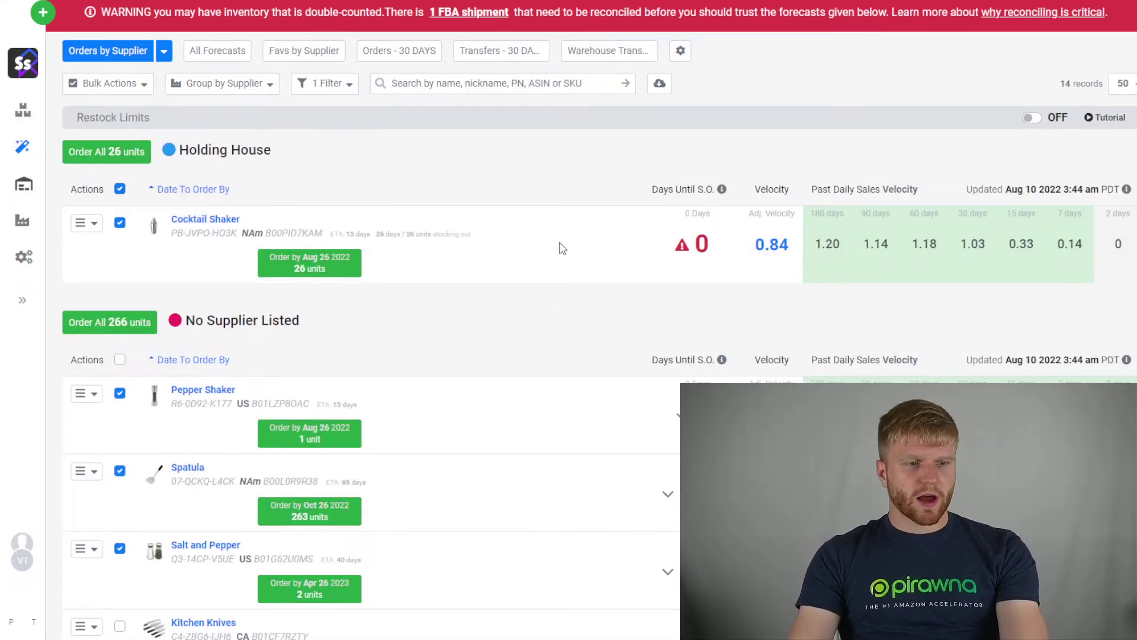
Expand the Spatula's forecast details and examine its weekly chart of past sales and future predicted velocity.
{"action": "scroll", "coordinate": [445, 283], "scroll_direction": "down", "scroll_amount": 3}
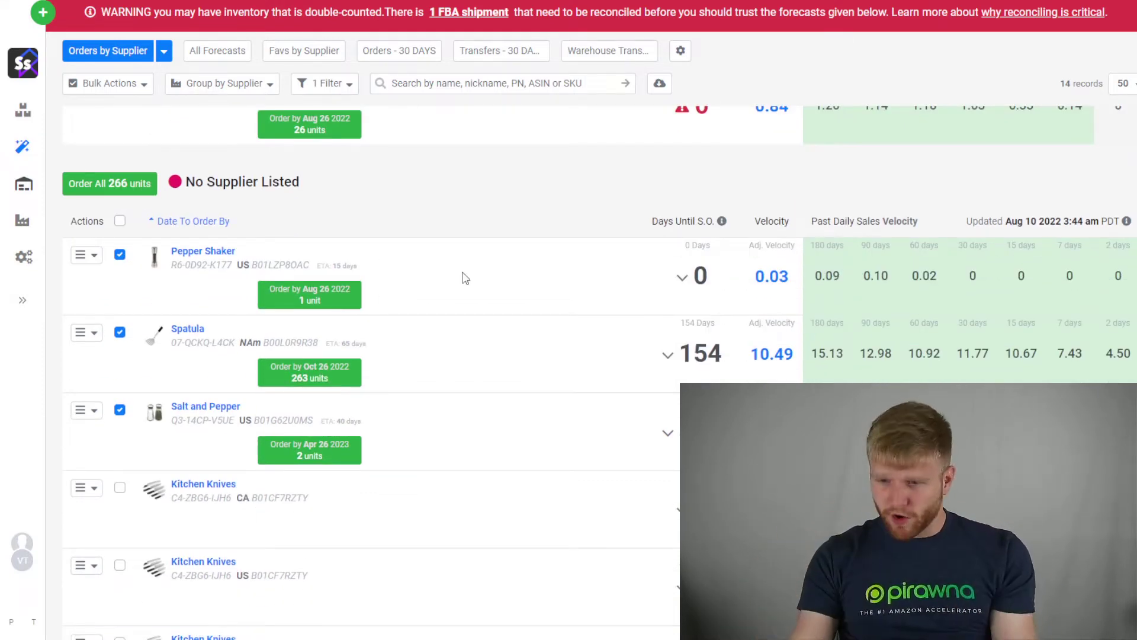
{"action": "scroll", "coordinate": [196, 333], "scroll_direction": "down", "scroll_amount": 1}
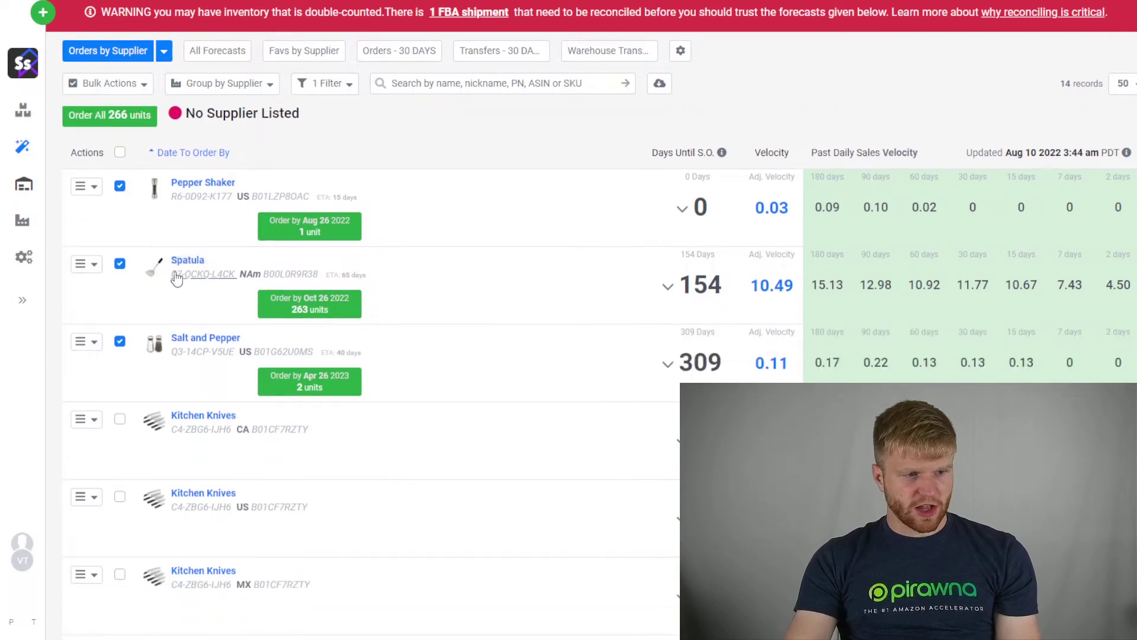
{"action": "left_click", "coordinate": [185, 266]}
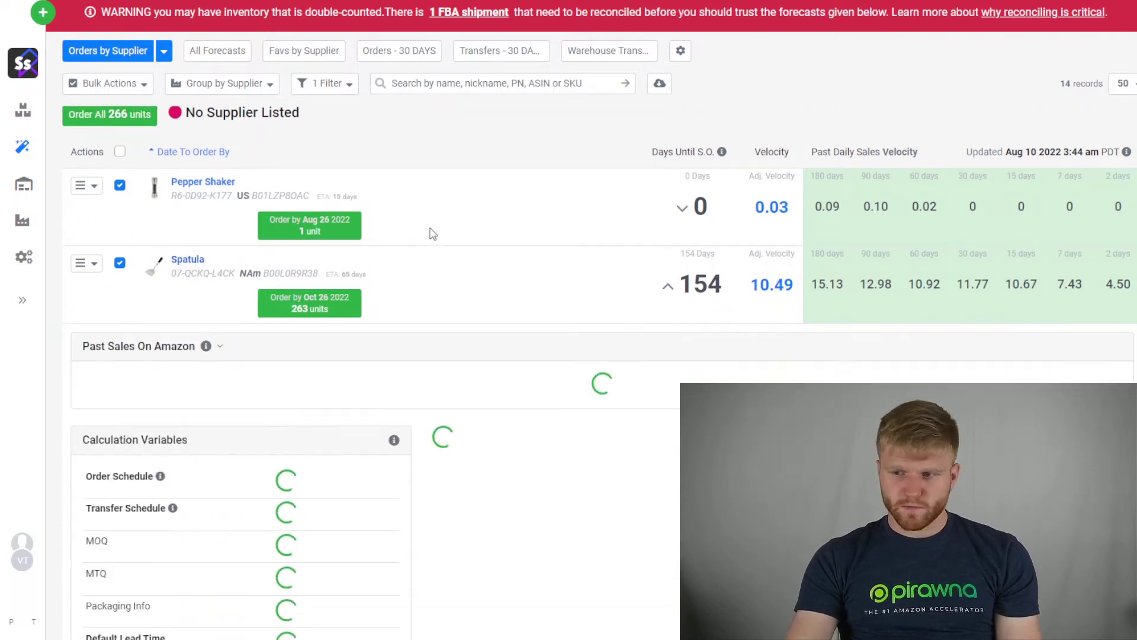
{"action": "scroll", "coordinate": [431, 233], "scroll_direction": "down", "scroll_amount": 2}
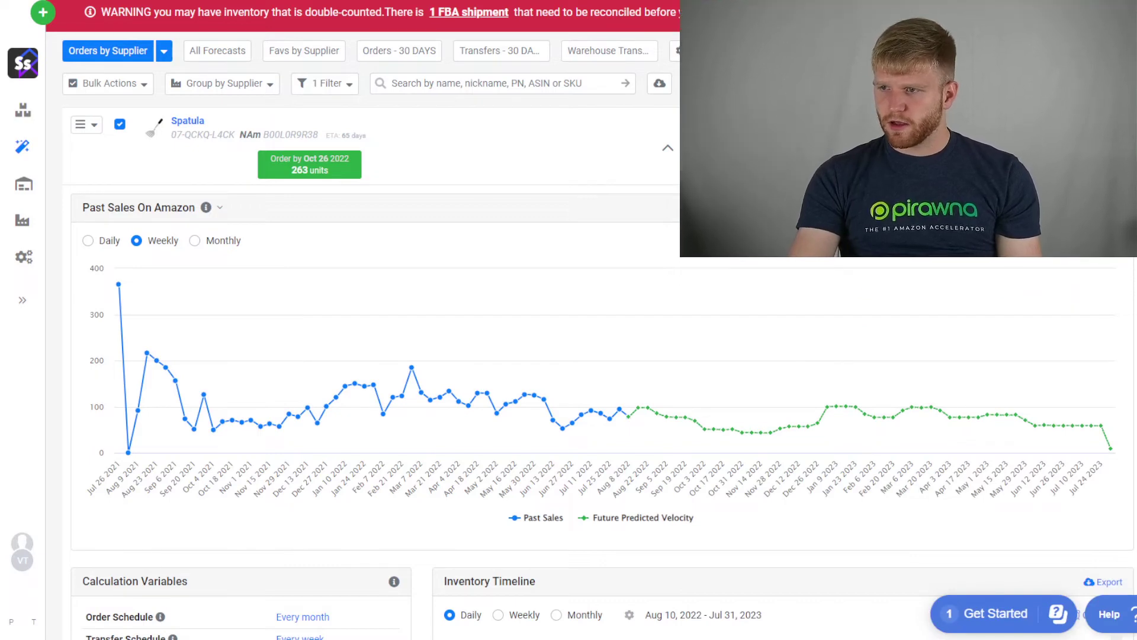
{"action": "scroll", "coordinate": [391, 367], "scroll_direction": "down", "scroll_amount": 1}
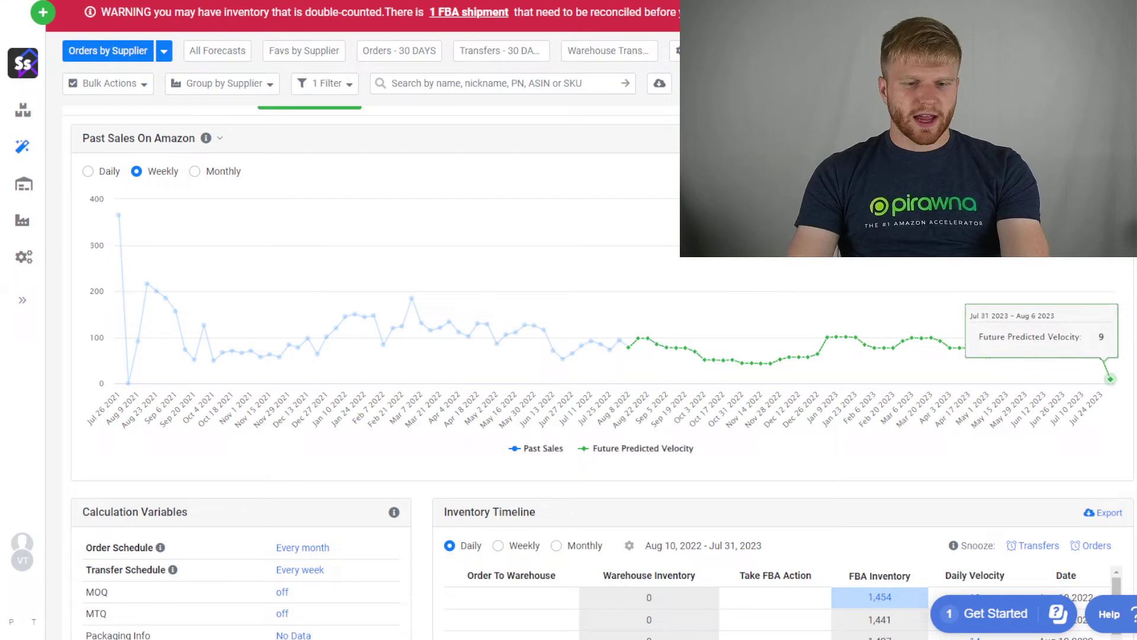
Examine the Spatula's calculation variables, velocity adjustments, inventory timeline, remaining stock and order totals, and return to its sales chart.
{"action": "scroll", "coordinate": [836, 336], "scroll_direction": "down", "scroll_amount": 5}
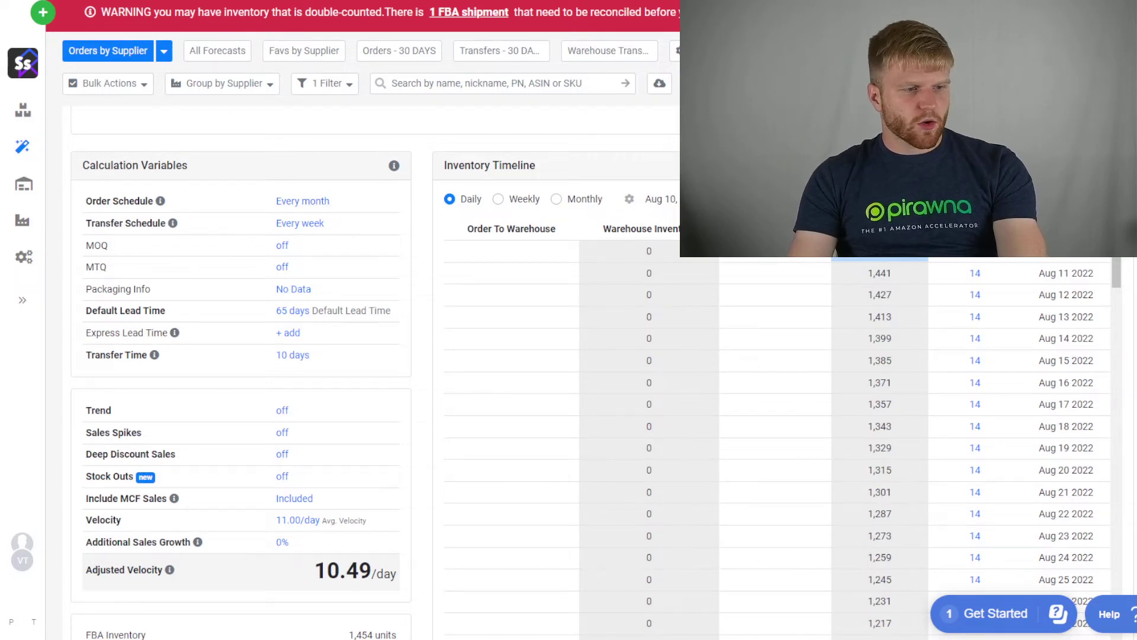
{"action": "scroll", "coordinate": [288, 311], "scroll_direction": "down", "scroll_amount": 1}
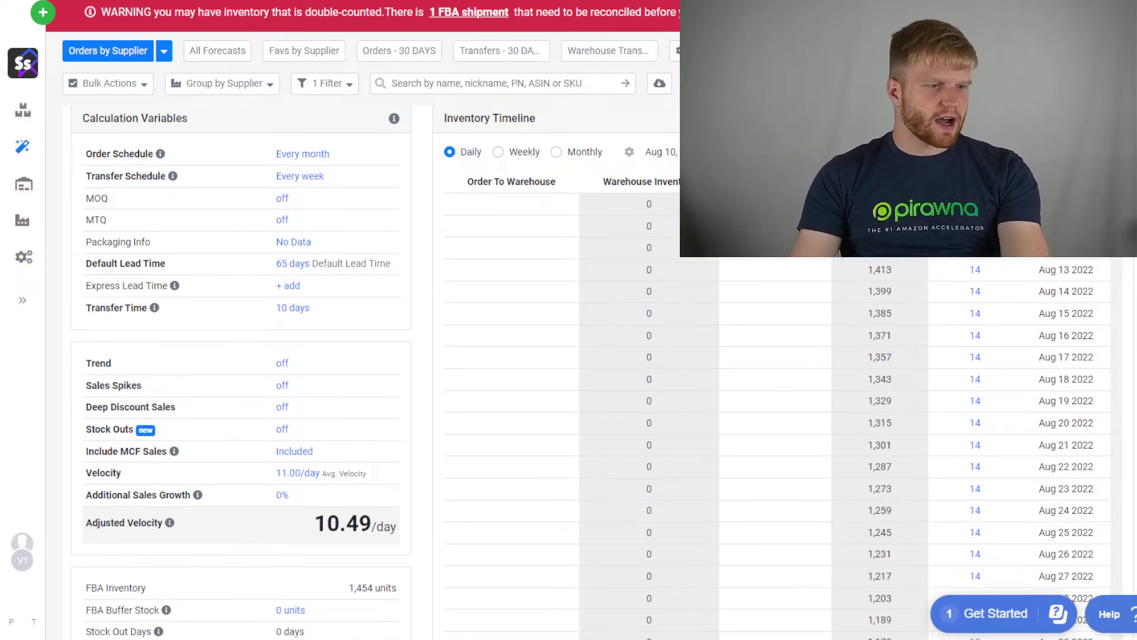
{"action": "scroll", "coordinate": [284, 296], "scroll_direction": "down", "scroll_amount": 1}
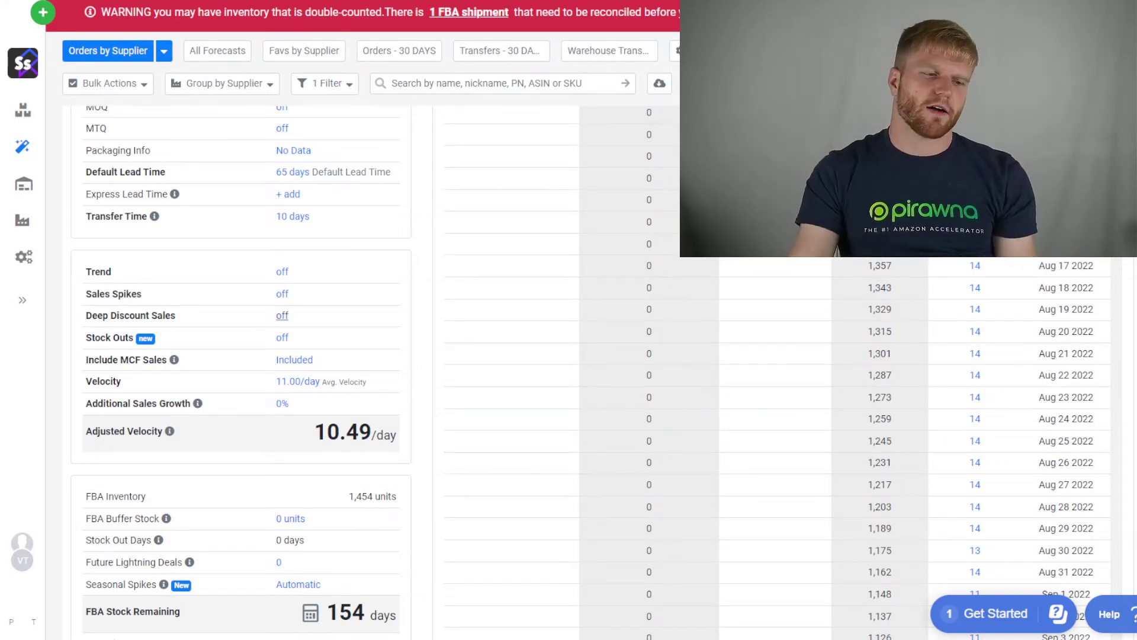
{"action": "scroll", "coordinate": [282, 315], "scroll_direction": "down", "scroll_amount": 3}
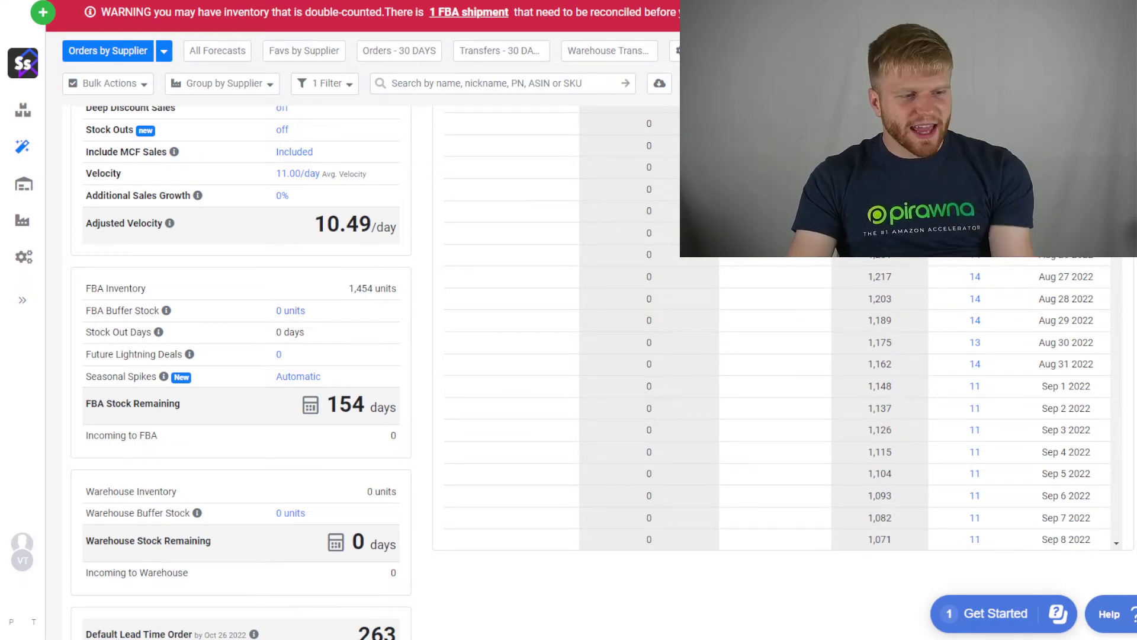
{"action": "scroll", "coordinate": [533, 356], "scroll_direction": "down", "scroll_amount": 1}
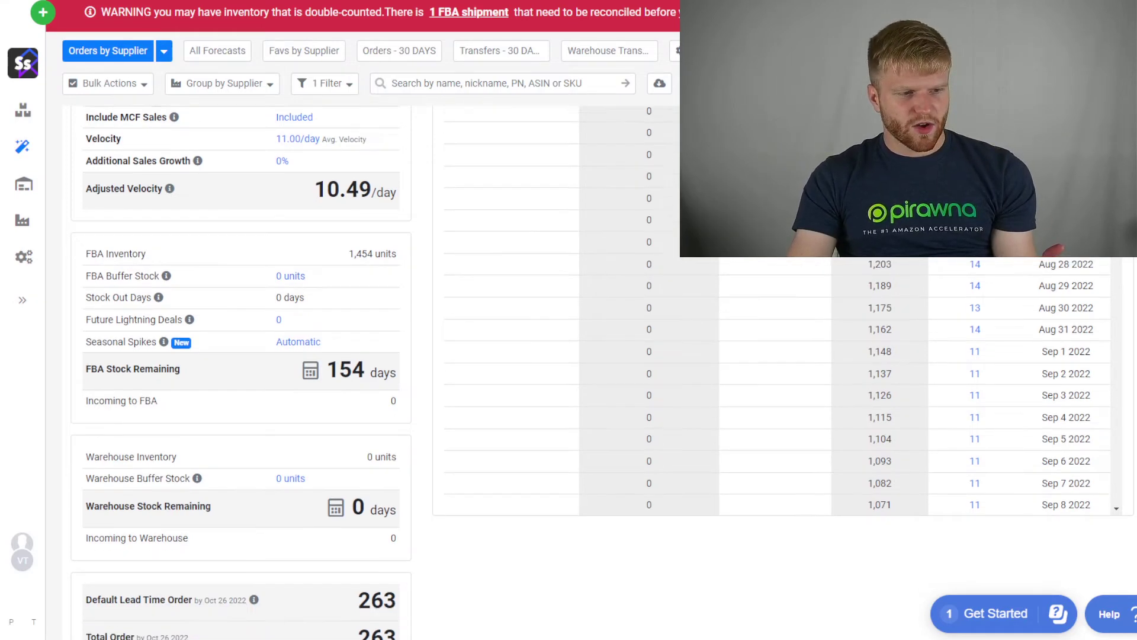
{"action": "scroll", "coordinate": [534, 355], "scroll_direction": "down", "scroll_amount": 1}
{"action": "scroll", "coordinate": [533, 355], "scroll_direction": "down", "scroll_amount": 1}
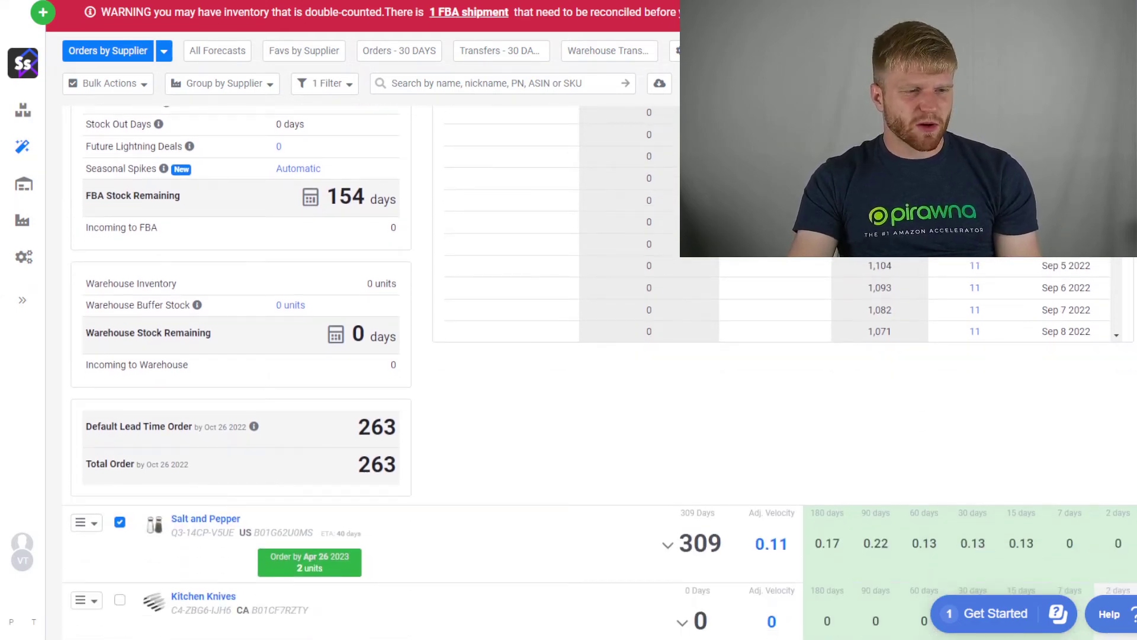
{"action": "scroll", "coordinate": [533, 355], "scroll_direction": "up", "scroll_amount": 7}
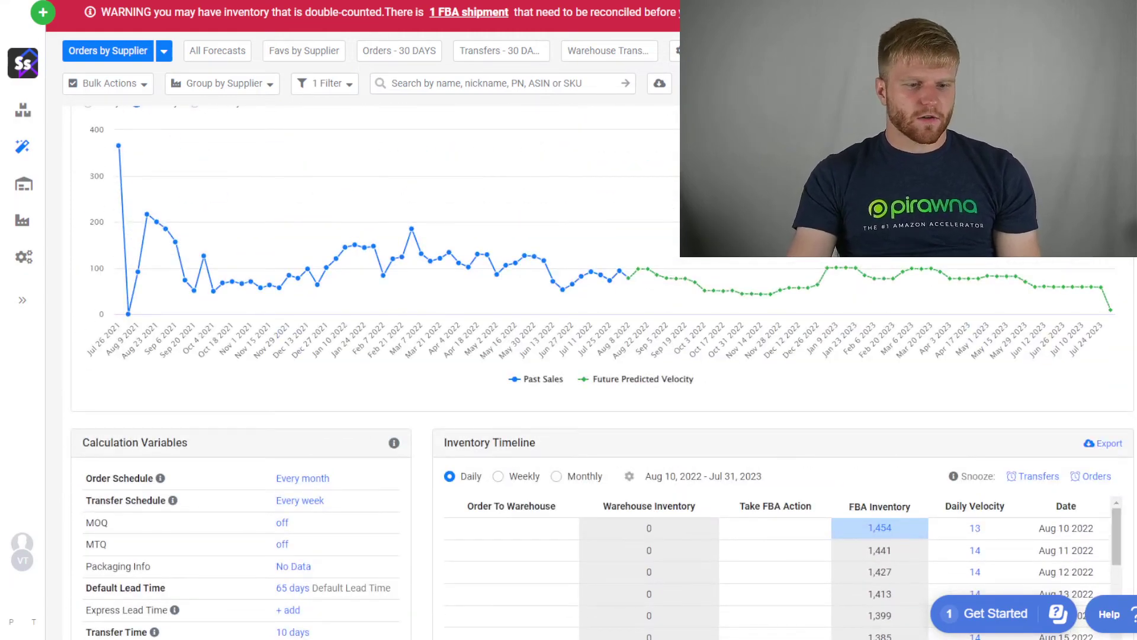
{"action": "scroll", "coordinate": [533, 355], "scroll_direction": "up", "scroll_amount": 4}
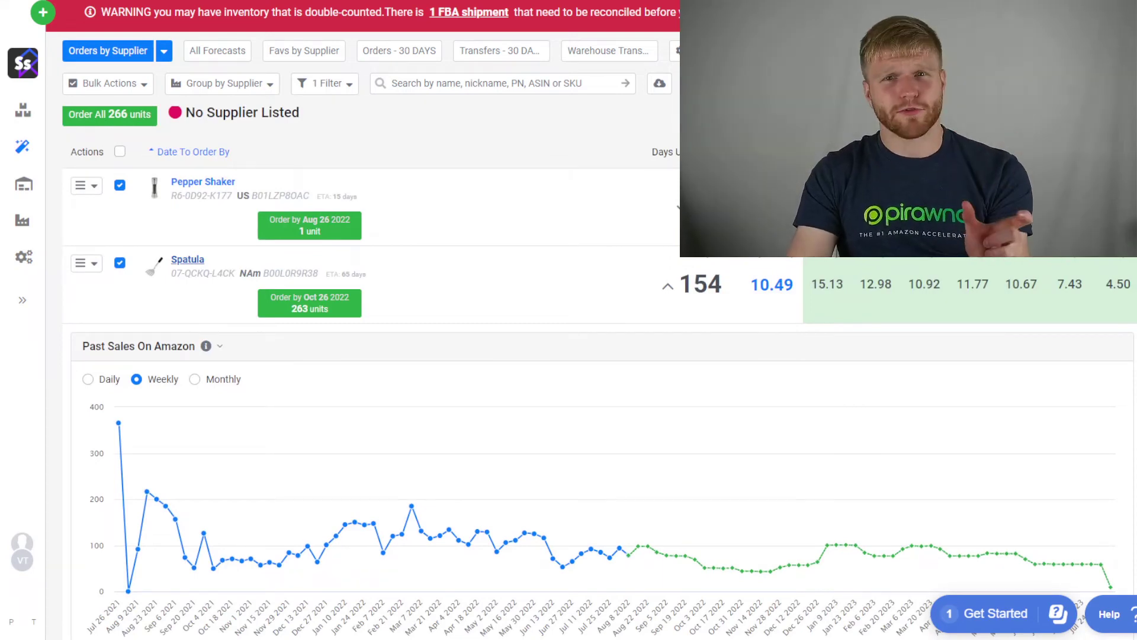
Collapse the Spatula's details, expand the Salt and Pepper forecast, and examine its weekly sales chart, velocity adjustments and remaining stock.
{"action": "left_click", "coordinate": [198, 266]}
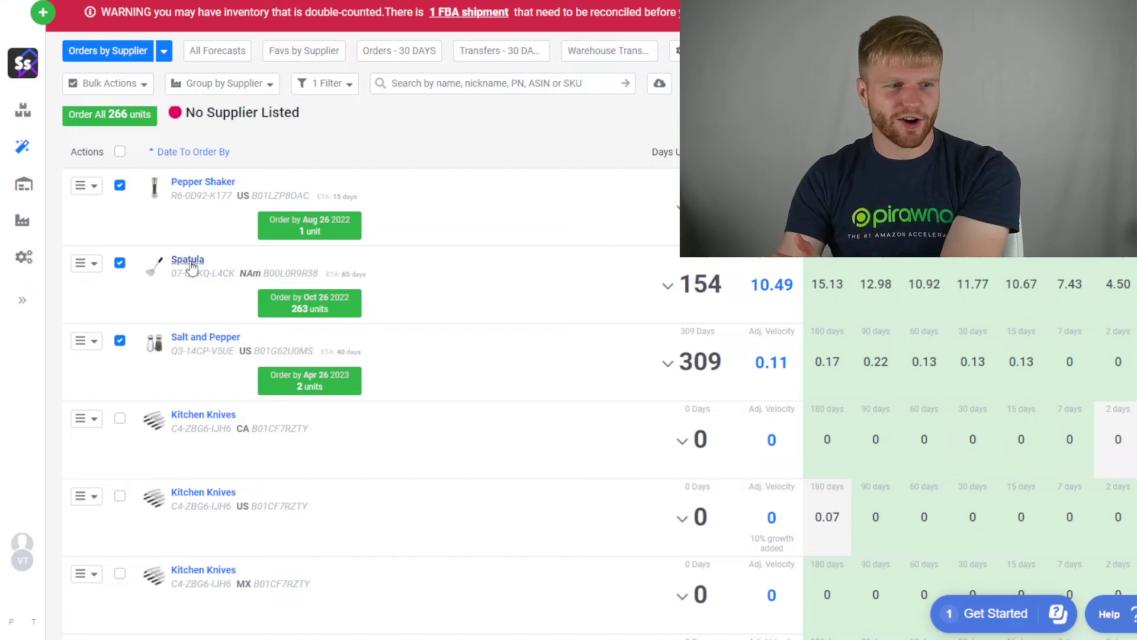
{"action": "left_click", "coordinate": [220, 343]}
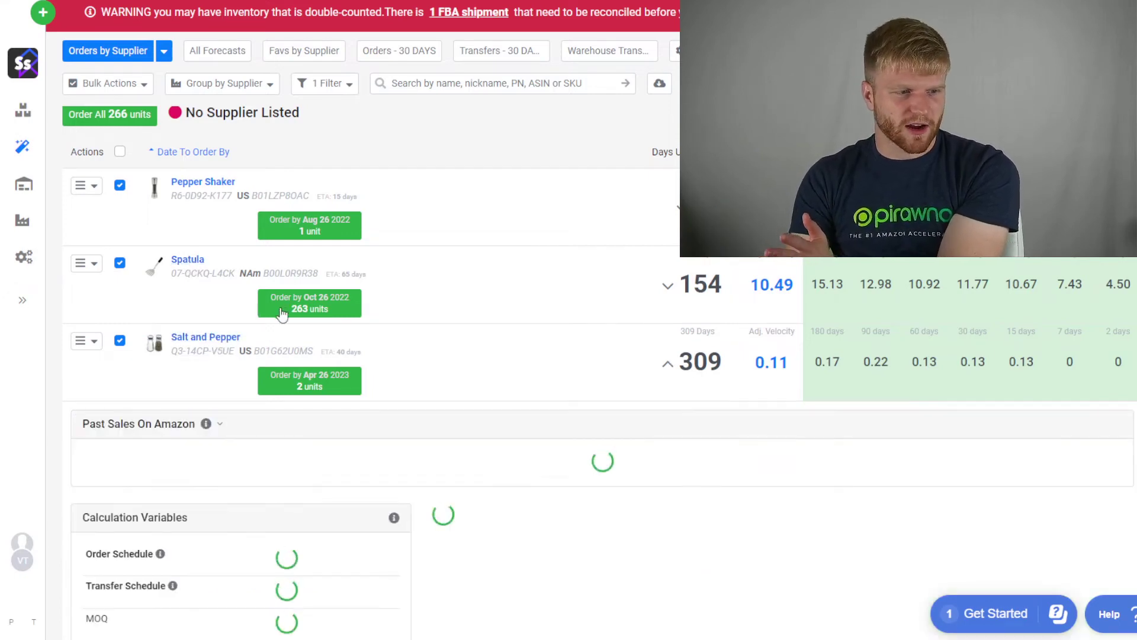
{"action": "scroll", "coordinate": [500, 361], "scroll_direction": "down", "scroll_amount": 6}
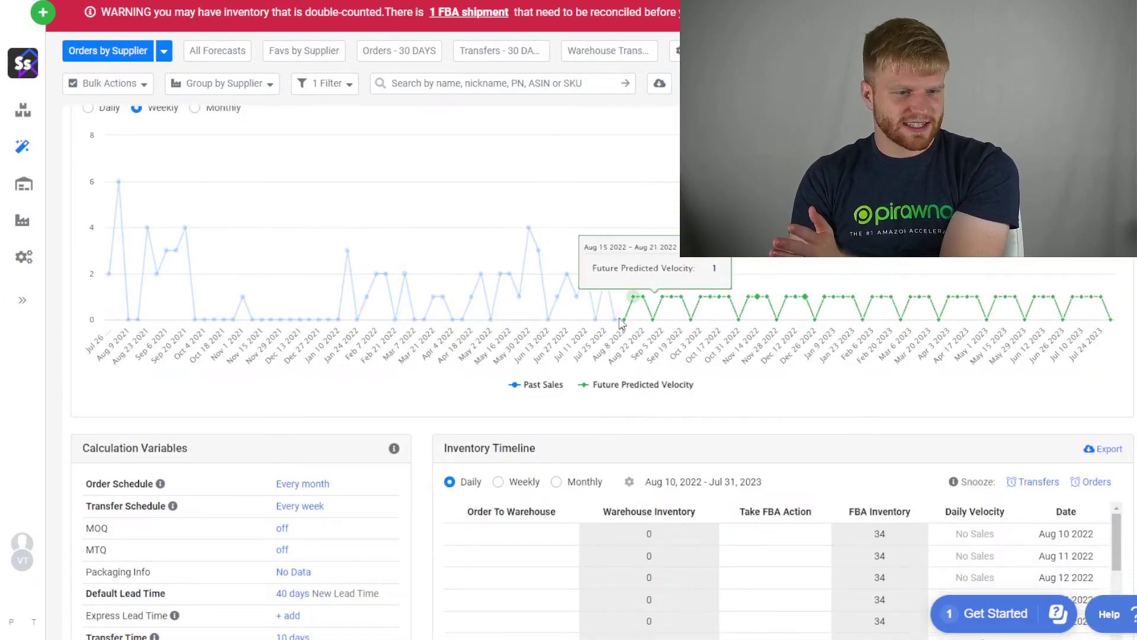
{"action": "scroll", "coordinate": [619, 318], "scroll_direction": "down", "scroll_amount": 4}
{"action": "scroll", "coordinate": [310, 424], "scroll_direction": "down", "scroll_amount": 6}
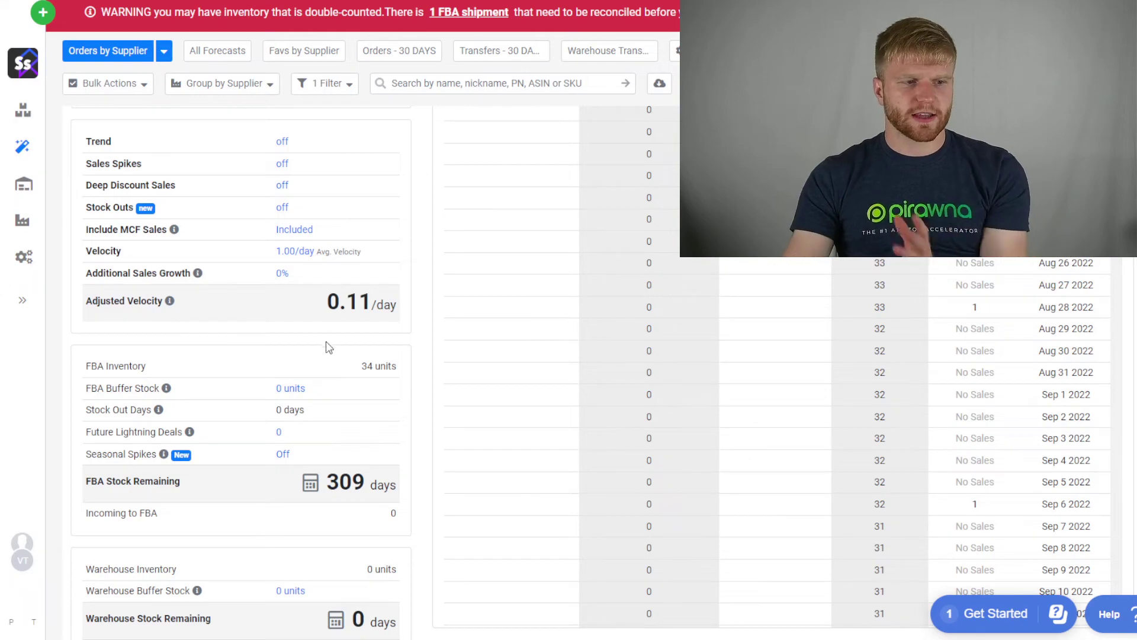
{"action": "scroll", "coordinate": [326, 344], "scroll_direction": "up", "scroll_amount": 8}
{"action": "scroll", "coordinate": [337, 332], "scroll_direction": "up", "scroll_amount": 7}
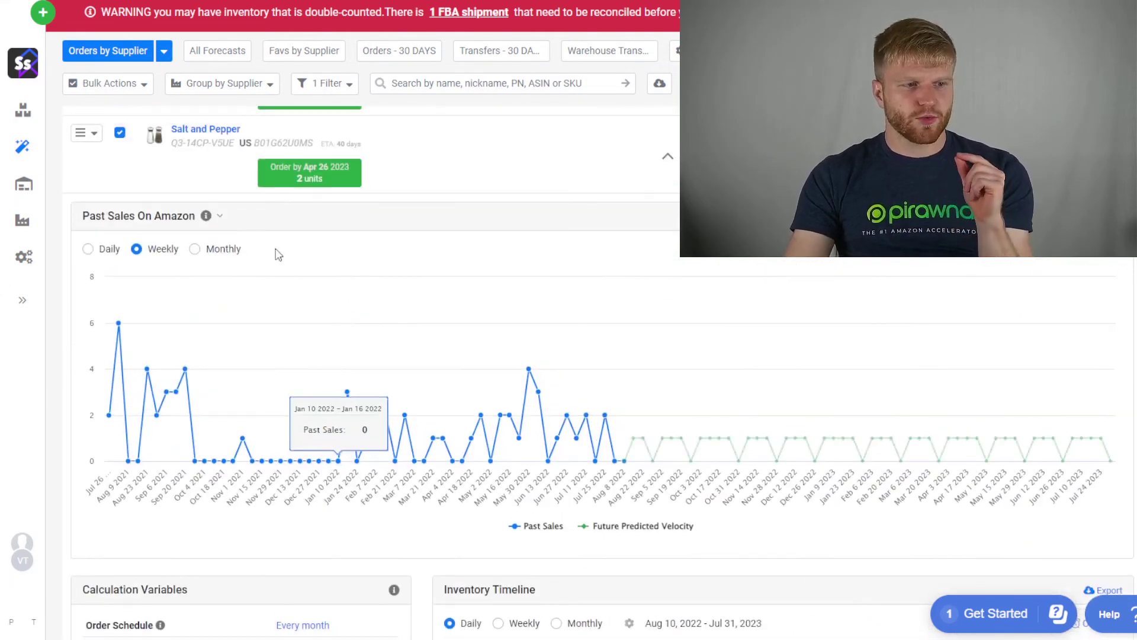
Open the active products inventory list and read how Total Lost Sales is calculated.
{"action": "left_click", "coordinate": [24, 185]}
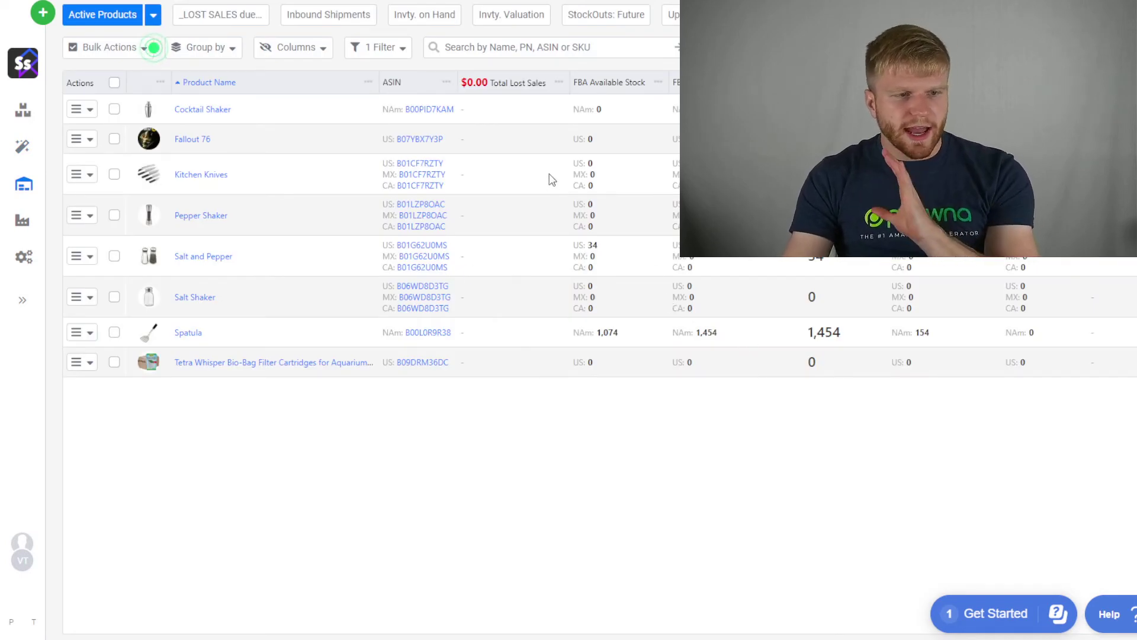
{"action": "mouse_move", "coordinate": [510, 88]}
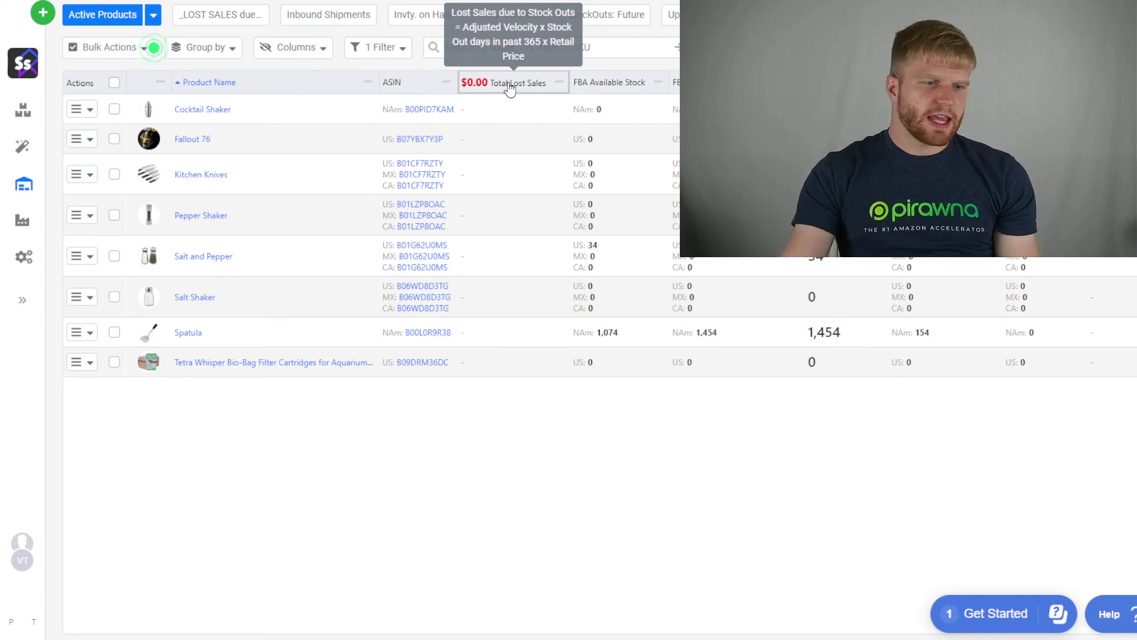
Return to the forecasts by supplier, expand the US Salt and Pepper listing, and examine its calculation variables and inventory timeline.
{"action": "left_click", "coordinate": [26, 153]}
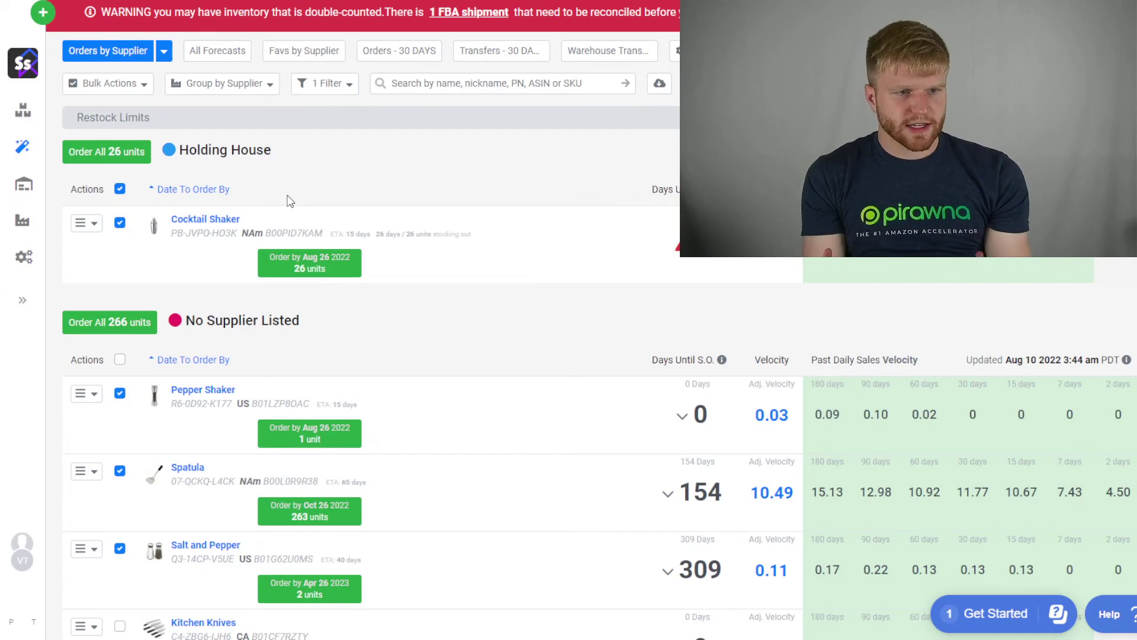
{"action": "scroll", "coordinate": [297, 184], "scroll_direction": "down", "scroll_amount": 5}
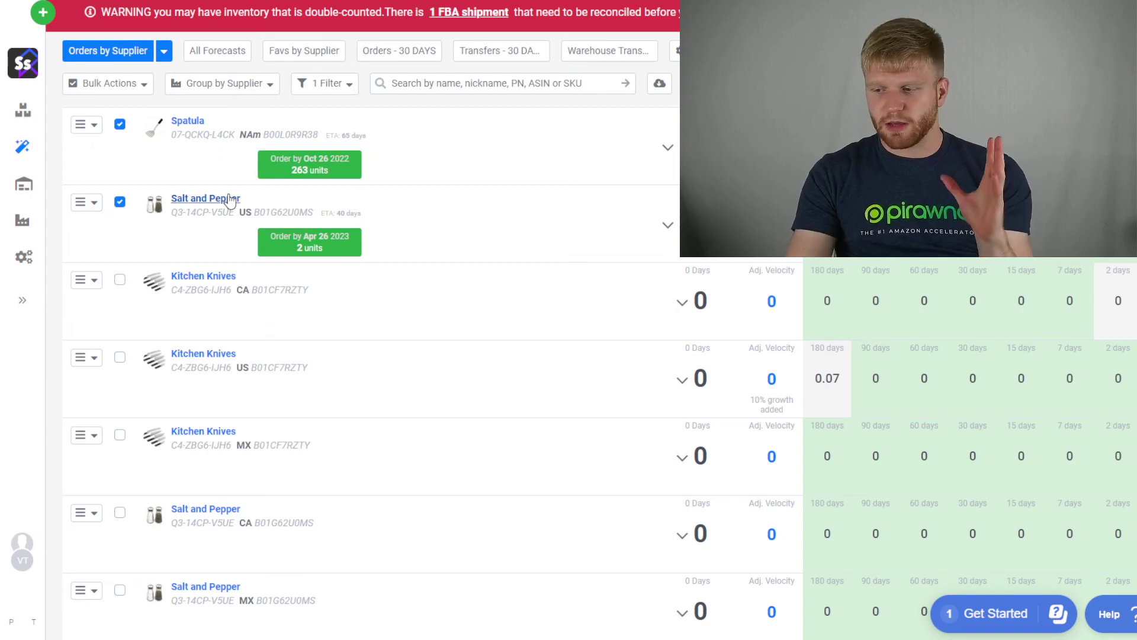
{"action": "left_click", "coordinate": [230, 199]}
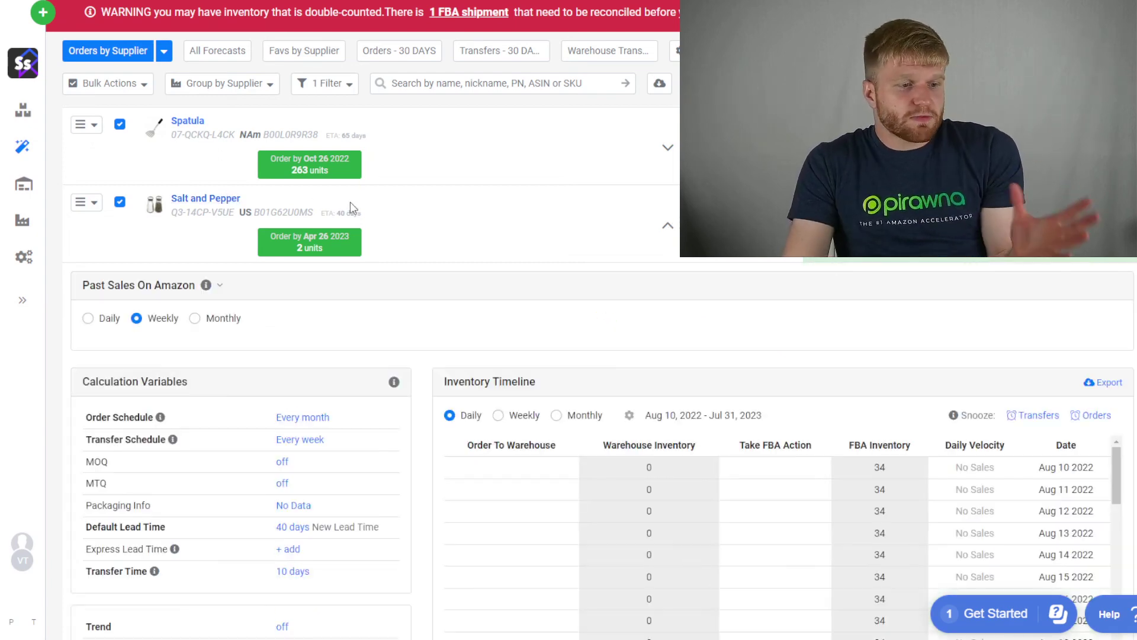
{"action": "scroll", "coordinate": [406, 315], "scroll_direction": "down", "scroll_amount": 5}
{"action": "scroll", "coordinate": [672, 347], "scroll_direction": "down", "scroll_amount": 4}
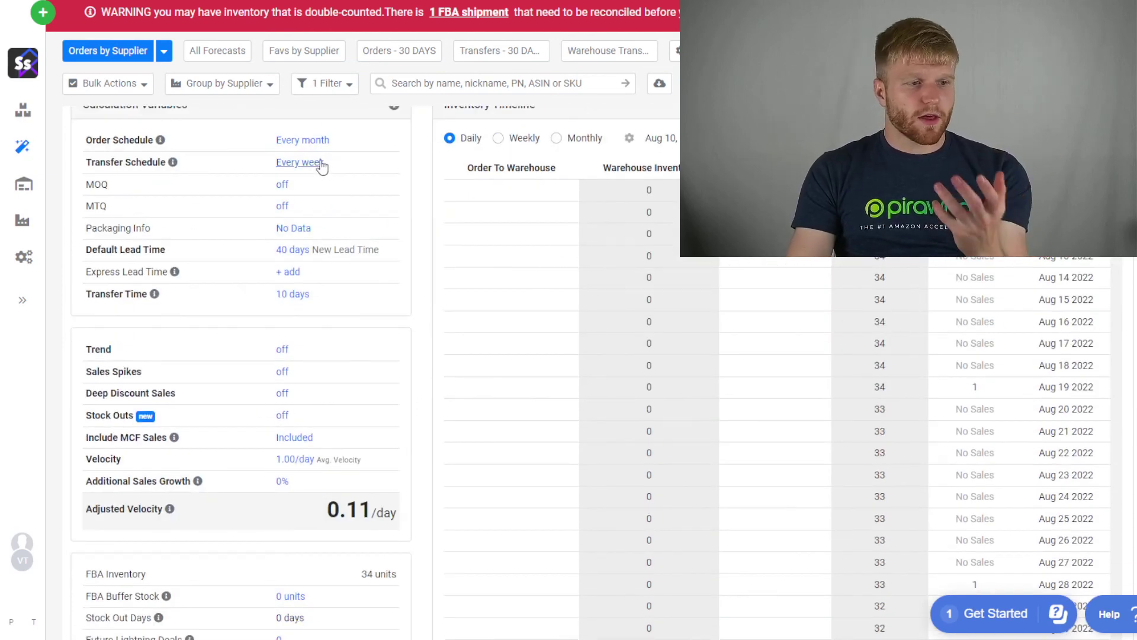
{"action": "scroll", "coordinate": [322, 167], "scroll_direction": "down", "scroll_amount": 9}
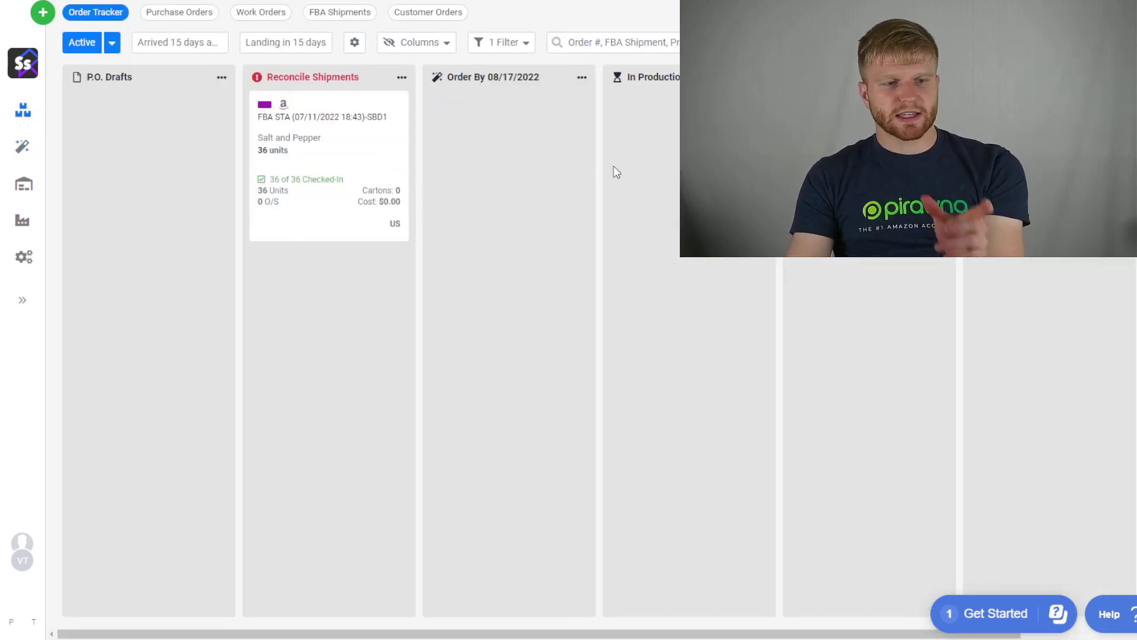
Look over the order tracker board, and go through the active products inventory to the list of active vendors.
{"action": "left_click_drag", "start_coordinate": [631, 633], "coordinate": [587, 603]}
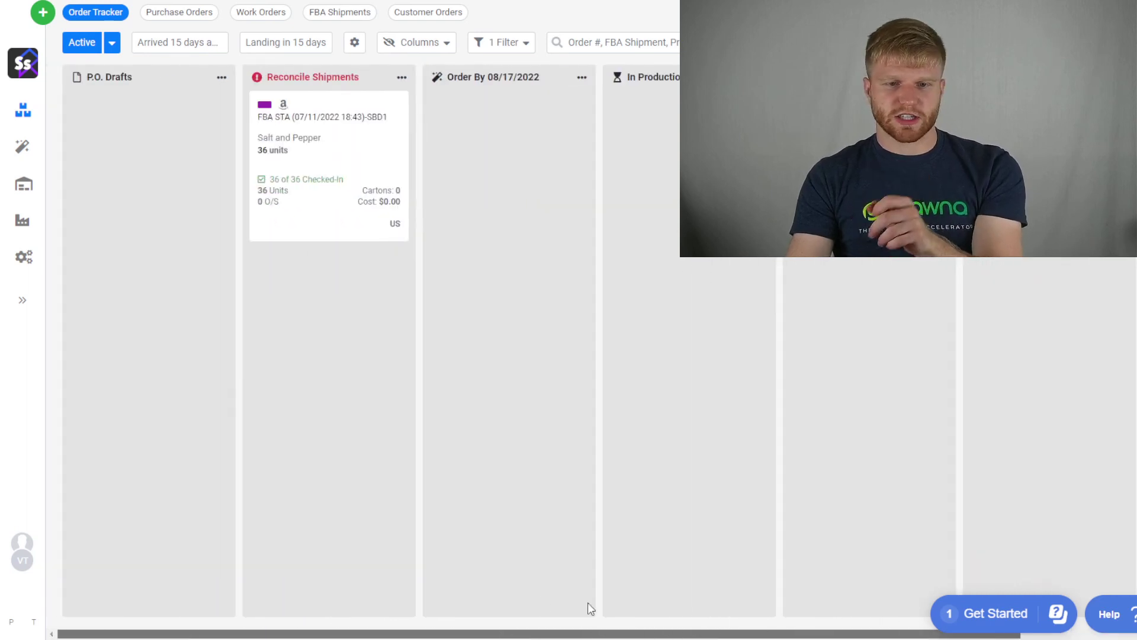
{"action": "left_click", "coordinate": [27, 230]}
{"action": "left_click", "coordinate": [24, 184]}
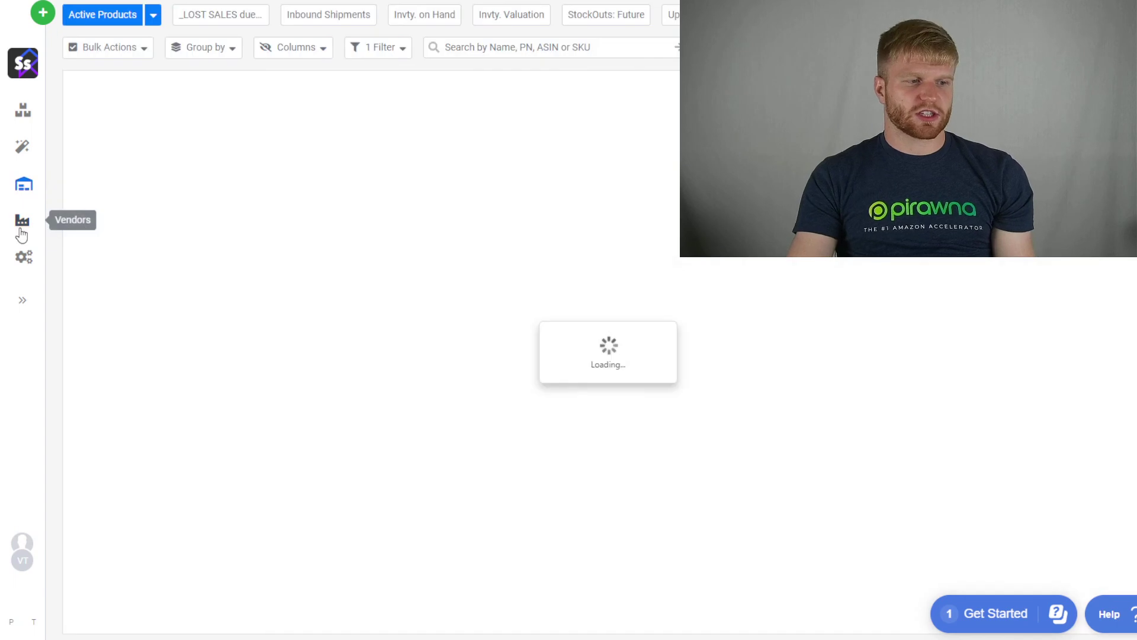
{"action": "left_click", "coordinate": [21, 232]}
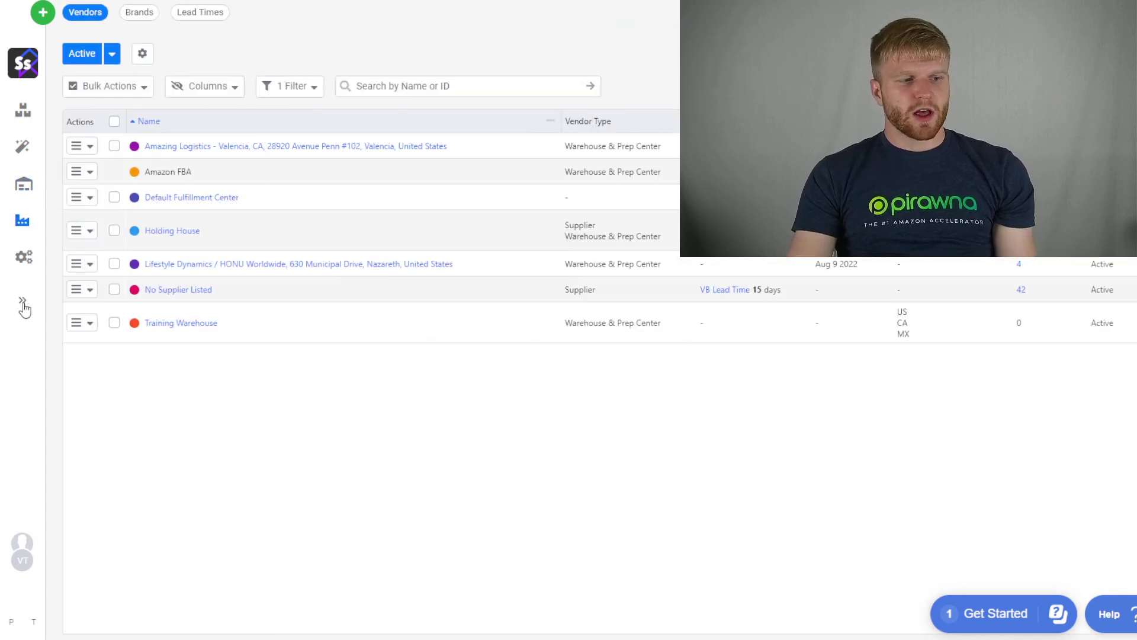